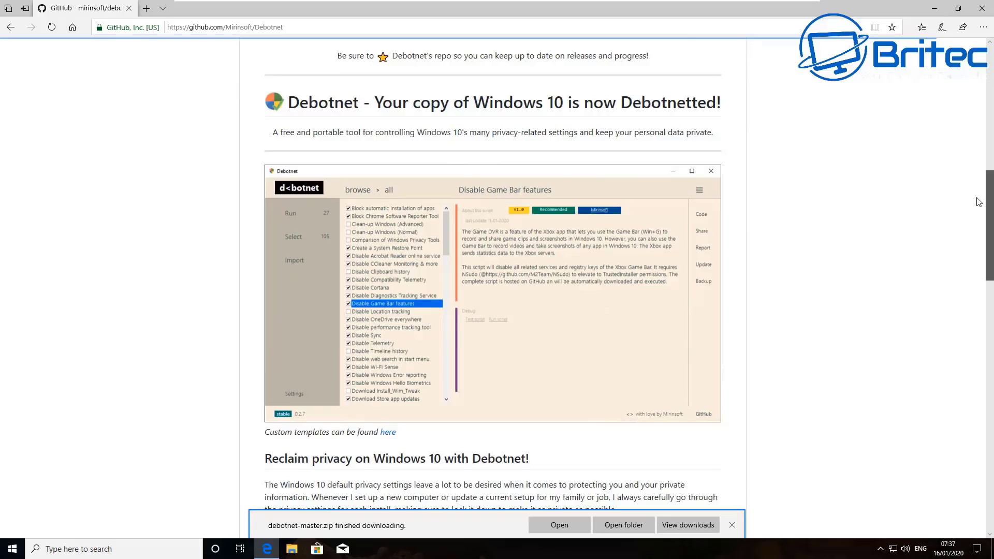
Step: Download Debotnet.zip from the direct link in the README's Download section and save it to the desktop
{"action": "left_click_drag", "start_coordinate": [978, 202], "coordinate": [960, 450]}
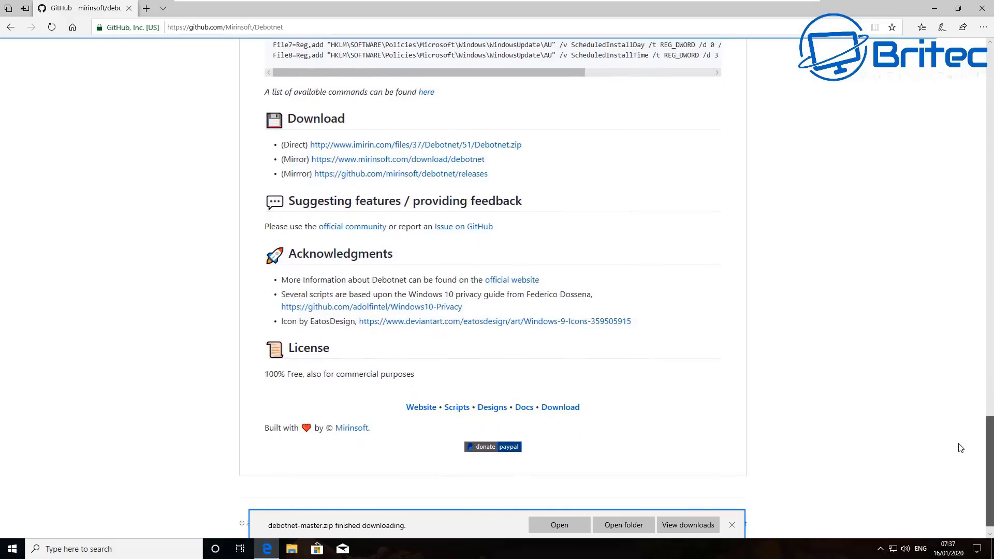
{"action": "left_click", "coordinate": [345, 149]}
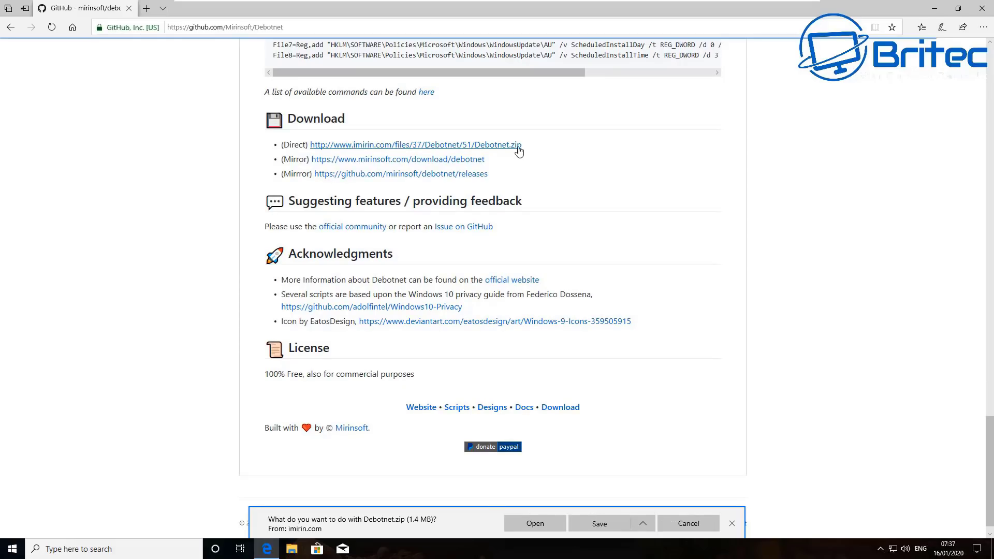
{"action": "left_click", "coordinate": [643, 523]}
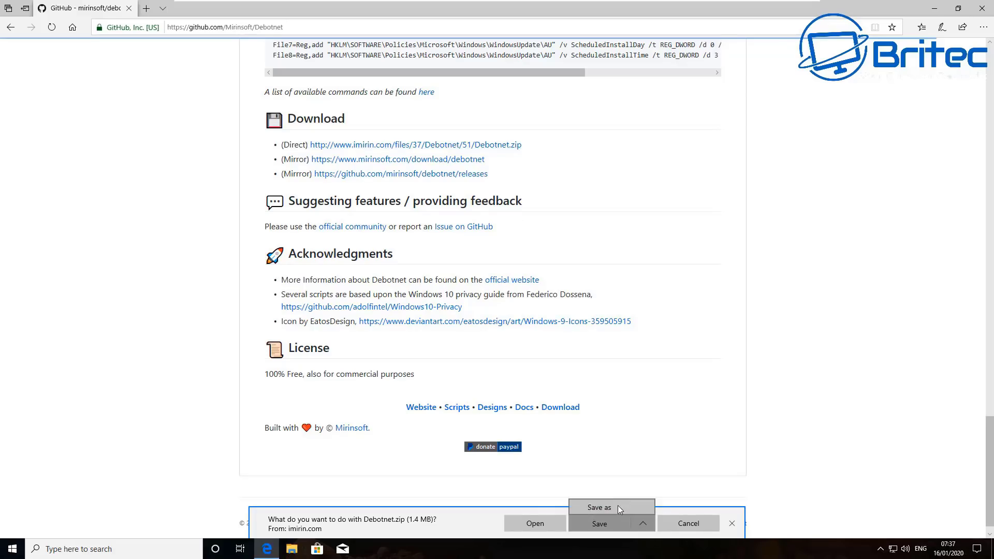
{"action": "left_click", "coordinate": [617, 506]}
{"action": "left_click_drag", "start_coordinate": [229, 14], "coordinate": [482, 129]}
{"action": "left_click", "coordinate": [661, 379]}
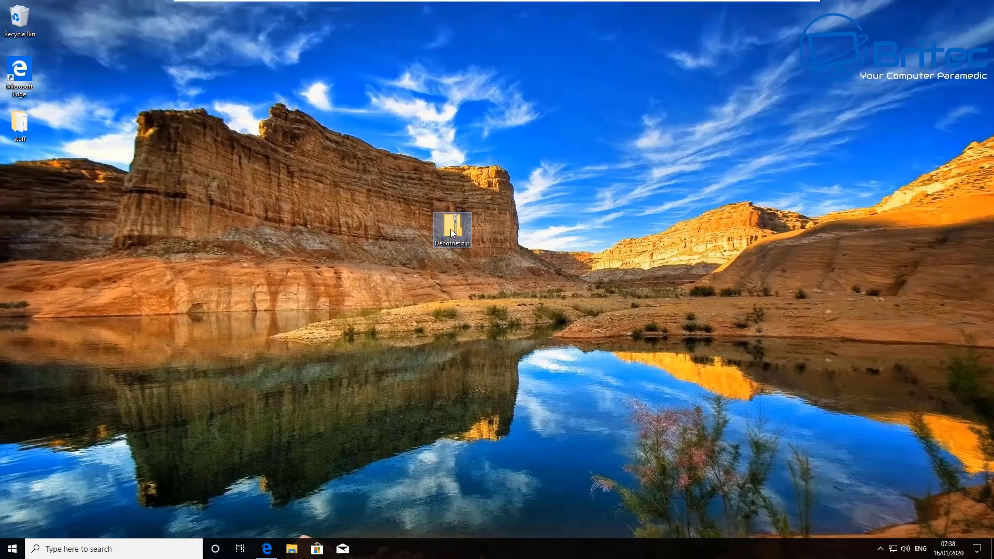
Step: Extract Debotnet.zip on the desktop into the suggested Desktop\Debotnet folder
{"action": "right_click", "coordinate": [451, 227]}
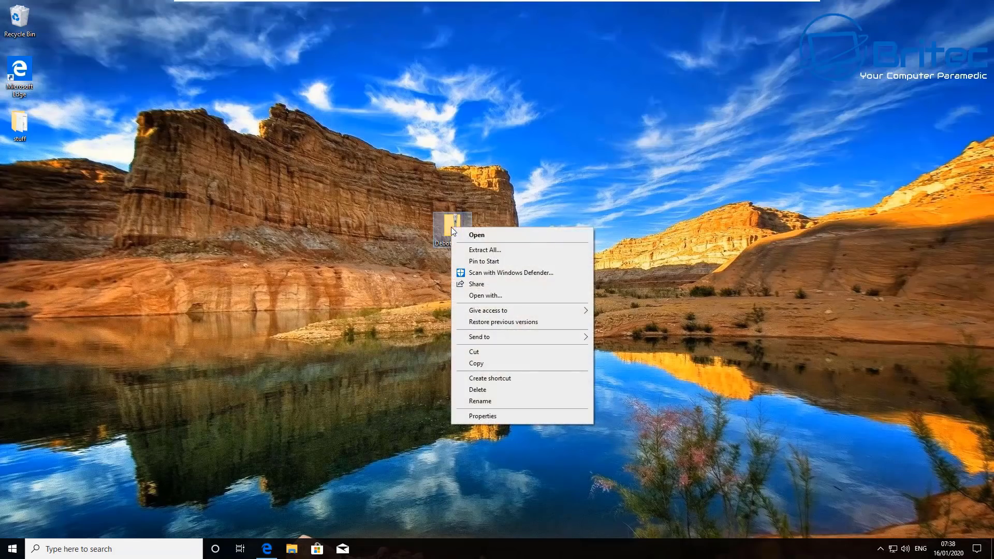
{"action": "left_click", "coordinate": [481, 250]}
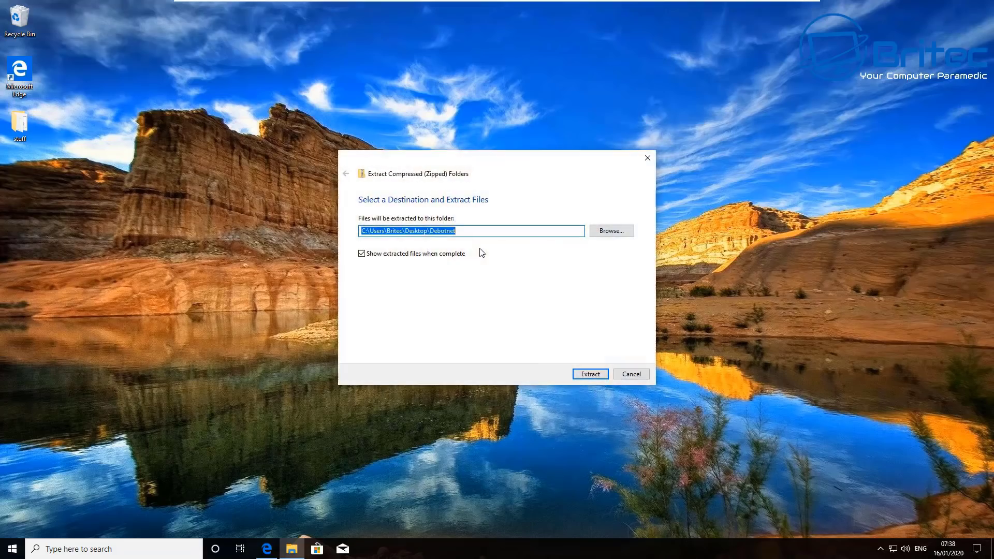
{"action": "left_click", "coordinate": [595, 374]}
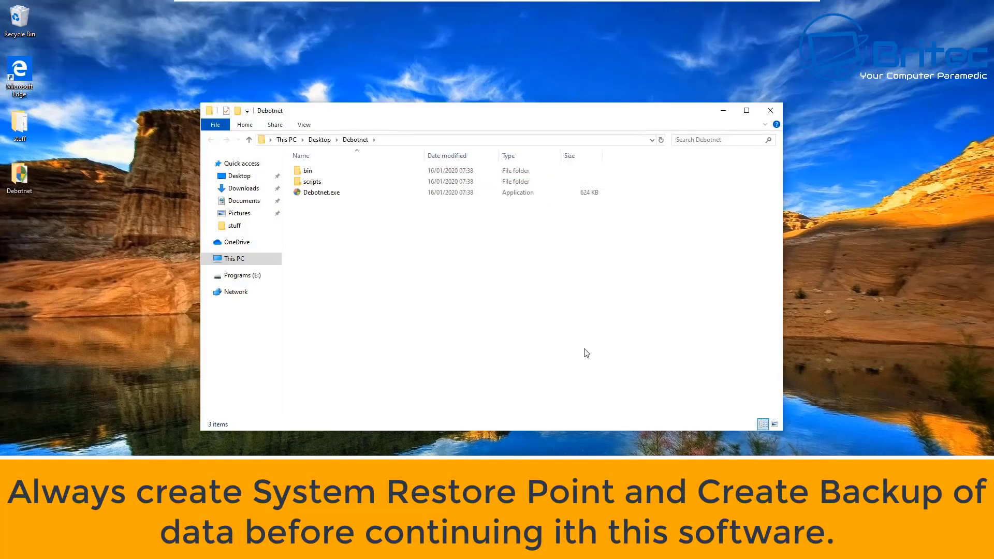
Step: Run Debotnet.exe from the extracted folder despite the SmartScreen block, and close the folder window
{"action": "left_click", "coordinate": [333, 197]}
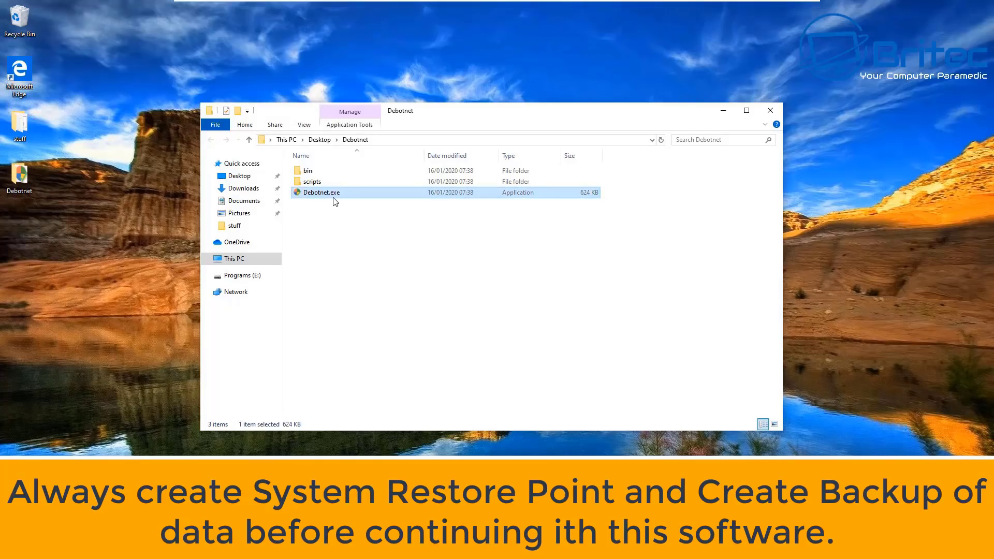
{"action": "double_click", "coordinate": [334, 197]}
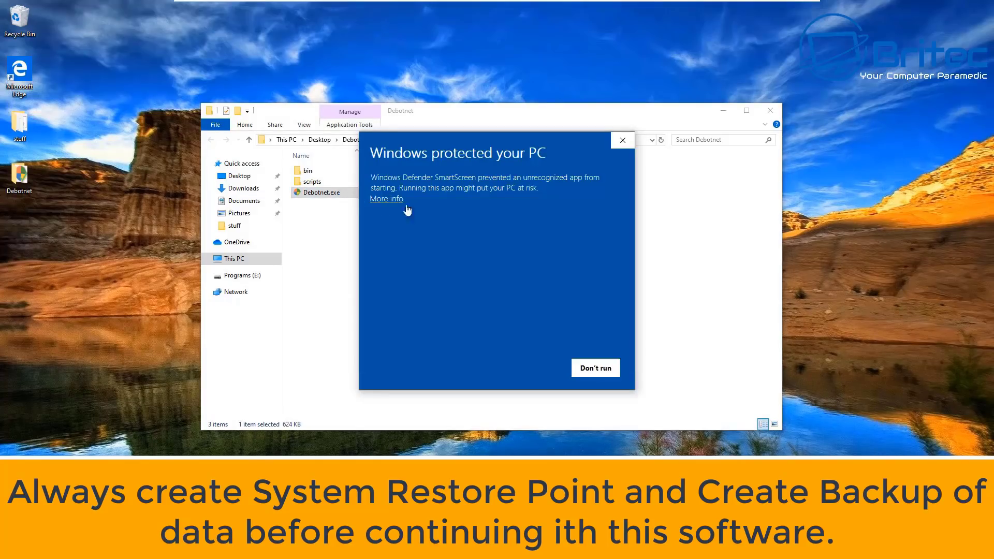
{"action": "left_click", "coordinate": [394, 200]}
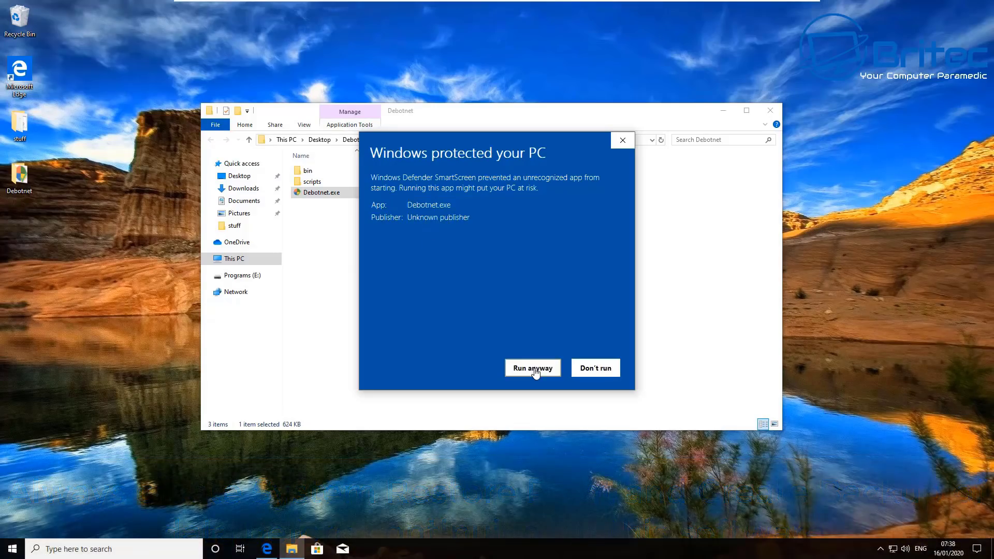
{"action": "left_click", "coordinate": [535, 371]}
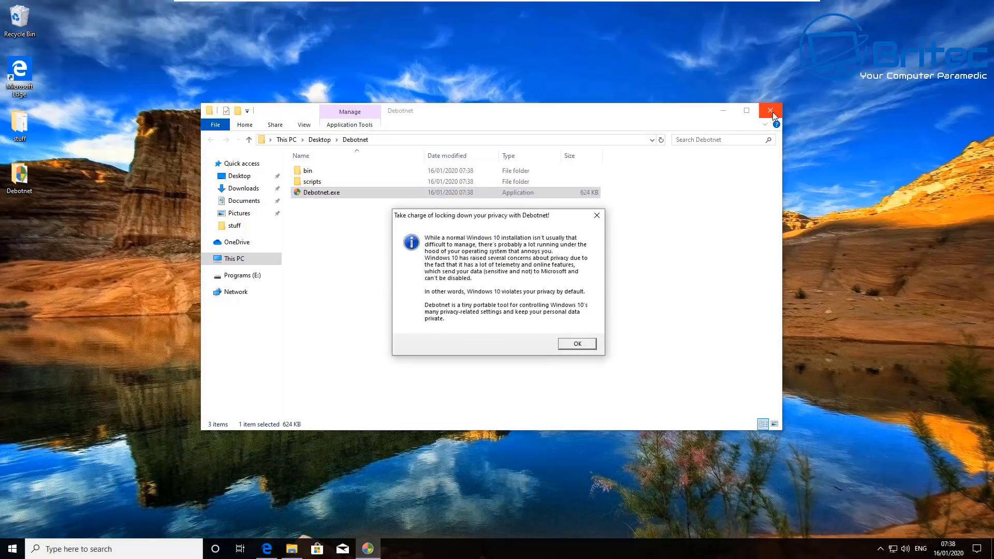
{"action": "left_click", "coordinate": [773, 112]}
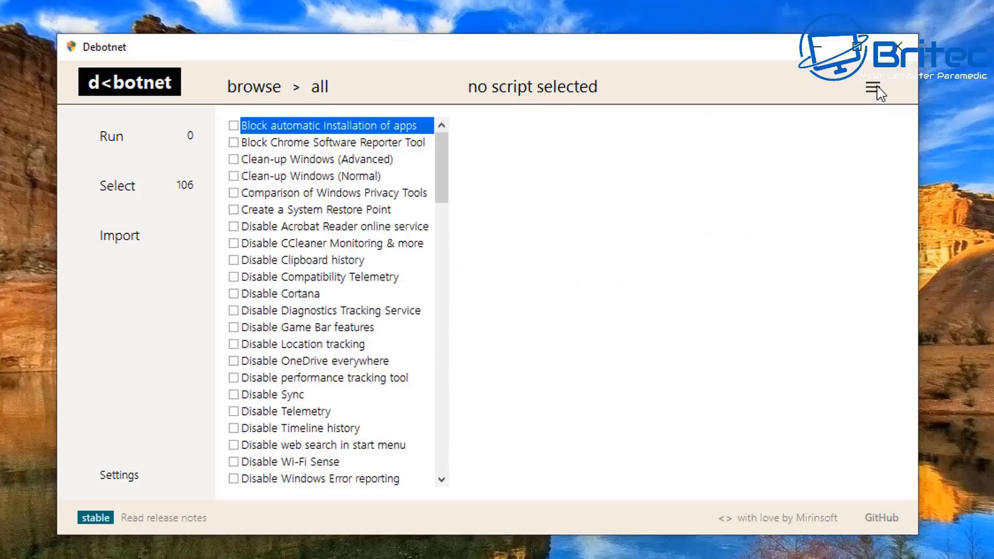
{"action": "left_click", "coordinate": [875, 89]}
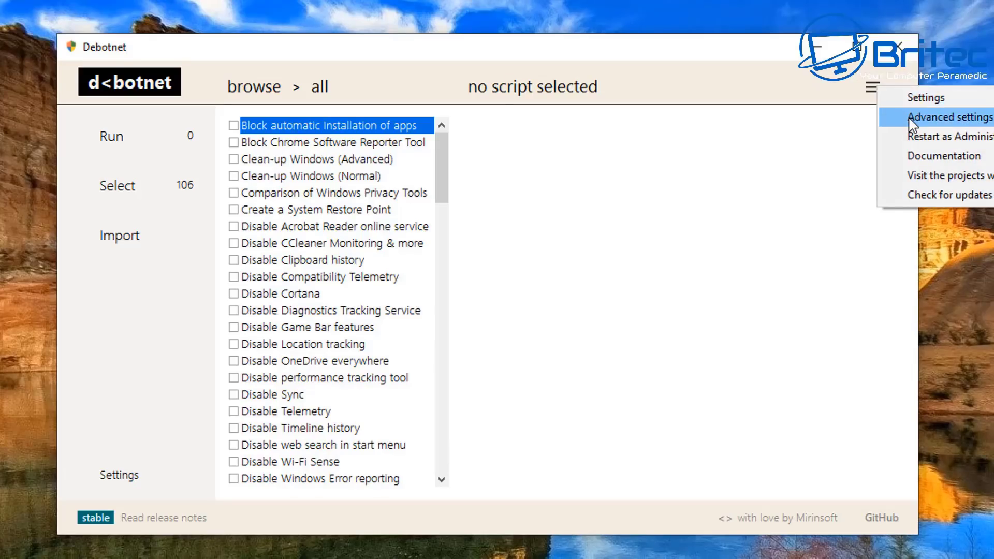
{"action": "left_click", "coordinate": [874, 89]}
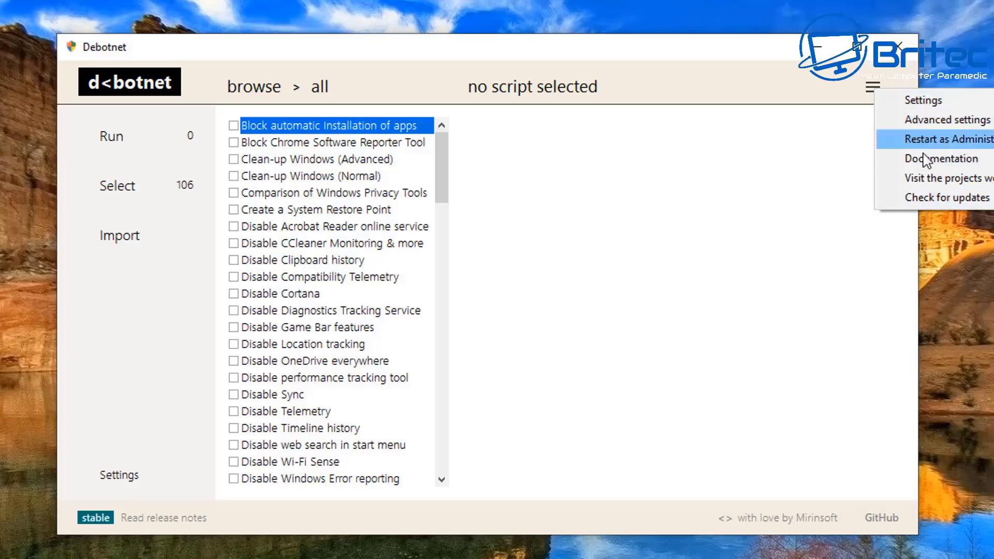
{"action": "left_click", "coordinate": [662, 50]}
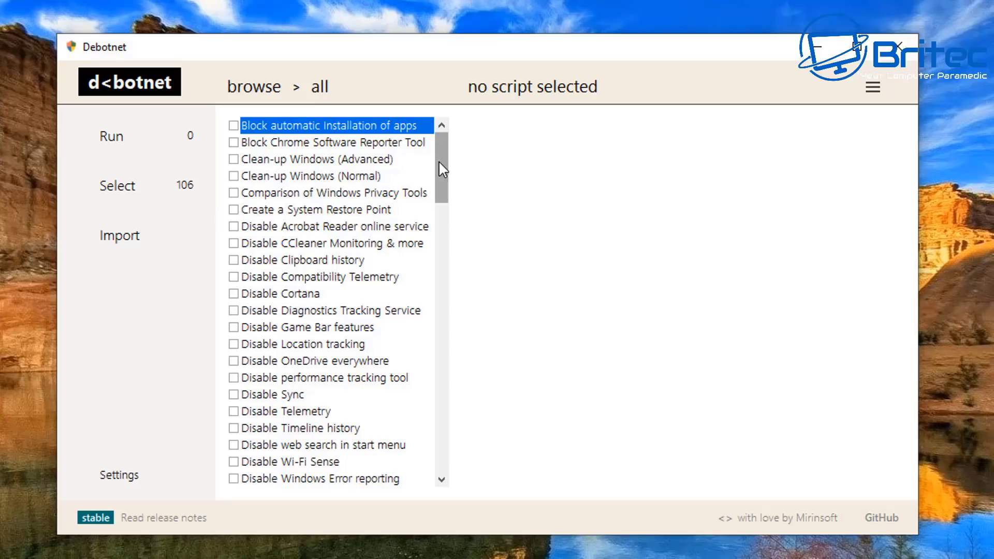
Step: Select the Disable Cortana script and acknowledge its warning
{"action": "left_click_drag", "start_coordinate": [439, 160], "coordinate": [436, 177]}
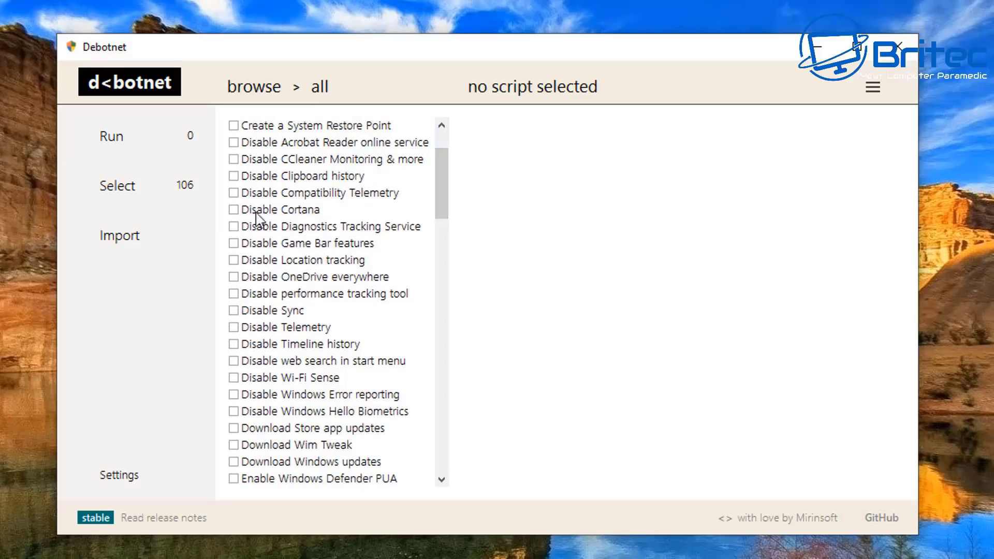
{"action": "left_click", "coordinate": [229, 214]}
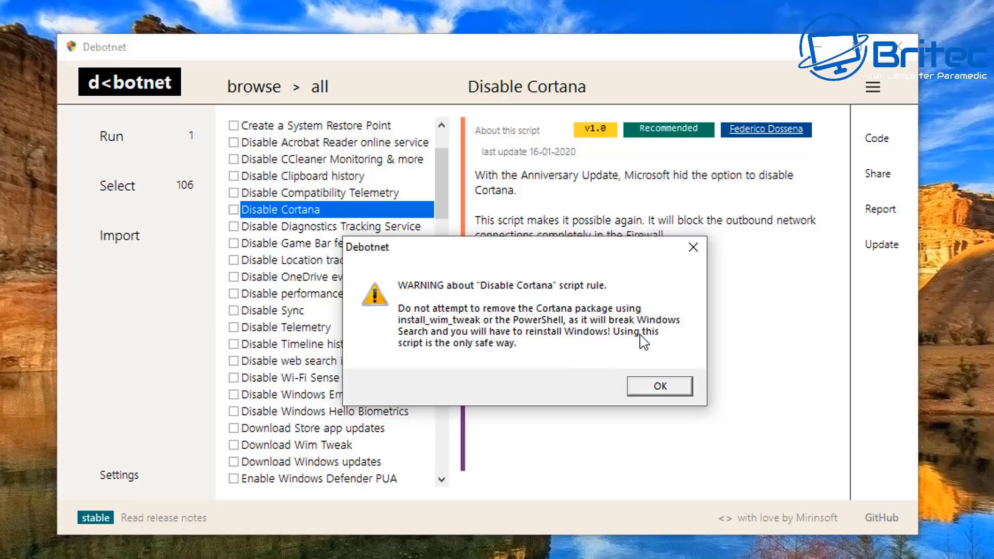
{"action": "left_click", "coordinate": [661, 388]}
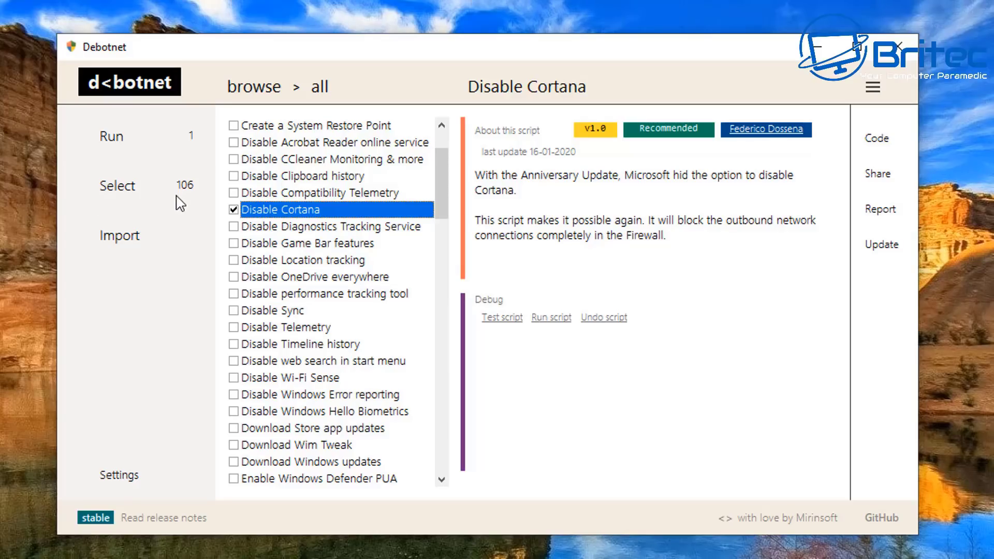
Step: Add the scripts that disable the Diagnostics Tracking Service, OneDrive everywhere, the performance tracking tool, Sync and Telemetry to the selection
{"action": "left_click", "coordinate": [233, 227]}
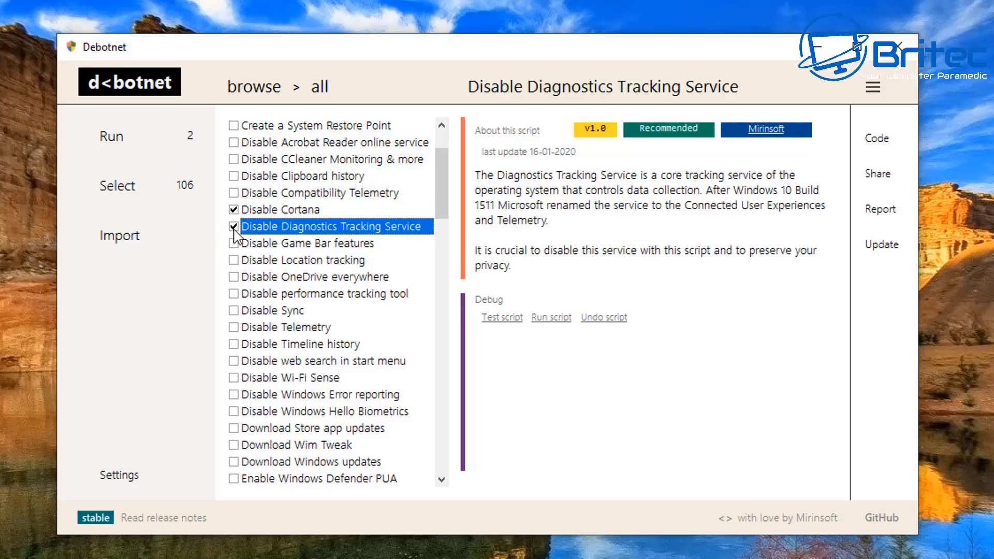
{"action": "left_click", "coordinate": [233, 277]}
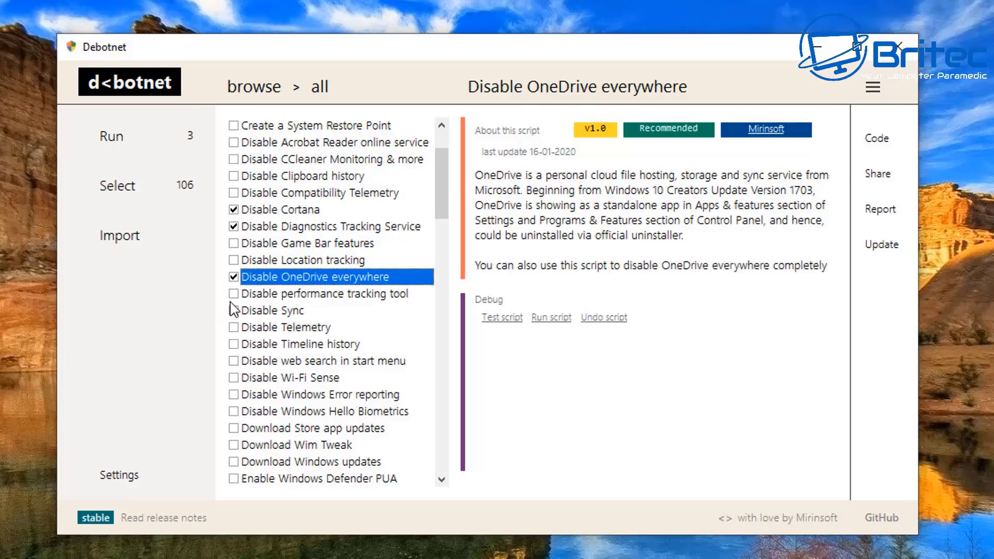
{"action": "left_click", "coordinate": [234, 294]}
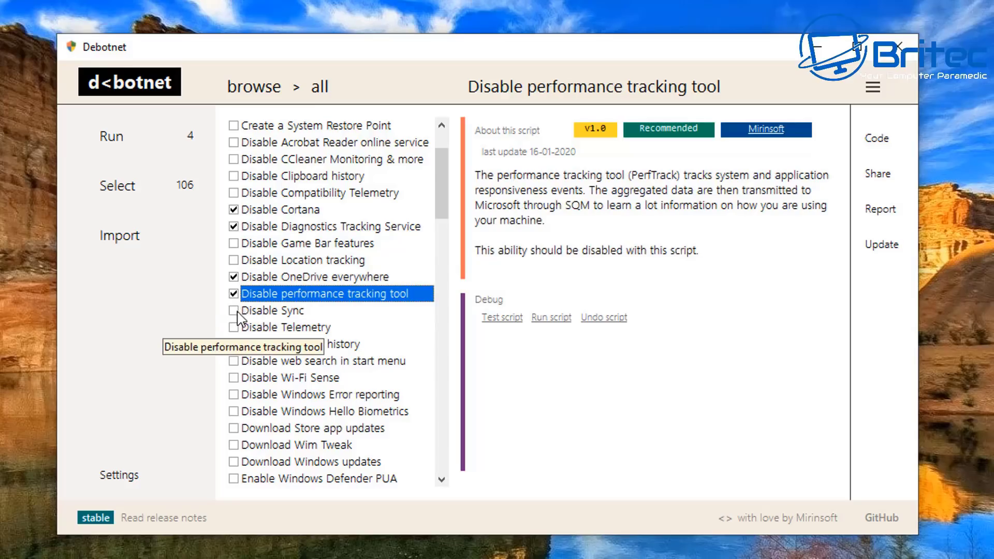
{"action": "left_click", "coordinate": [234, 310]}
{"action": "left_click", "coordinate": [233, 327]}
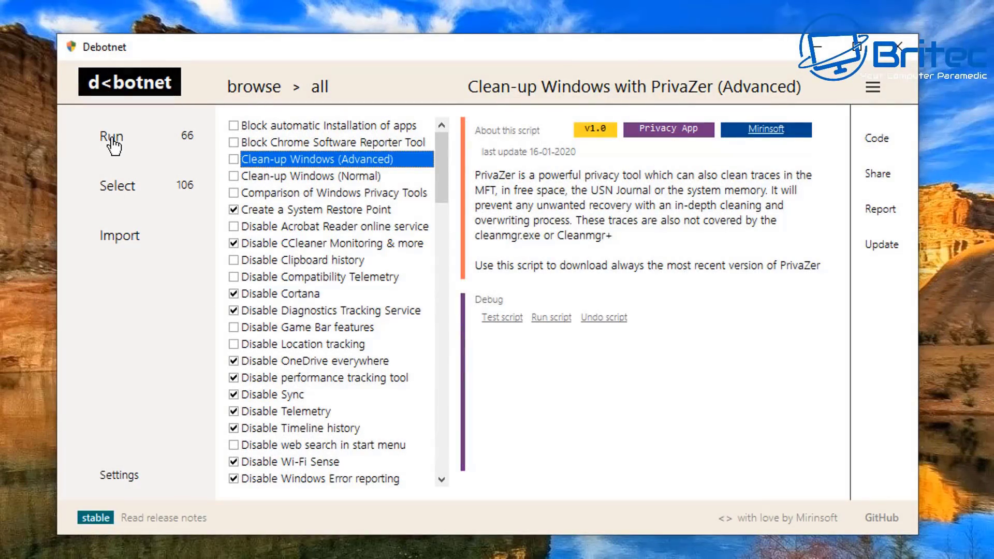
Step: Run all selected scripts and agree to close the running Microsoft Edge and broker processes
{"action": "left_click", "coordinate": [111, 140]}
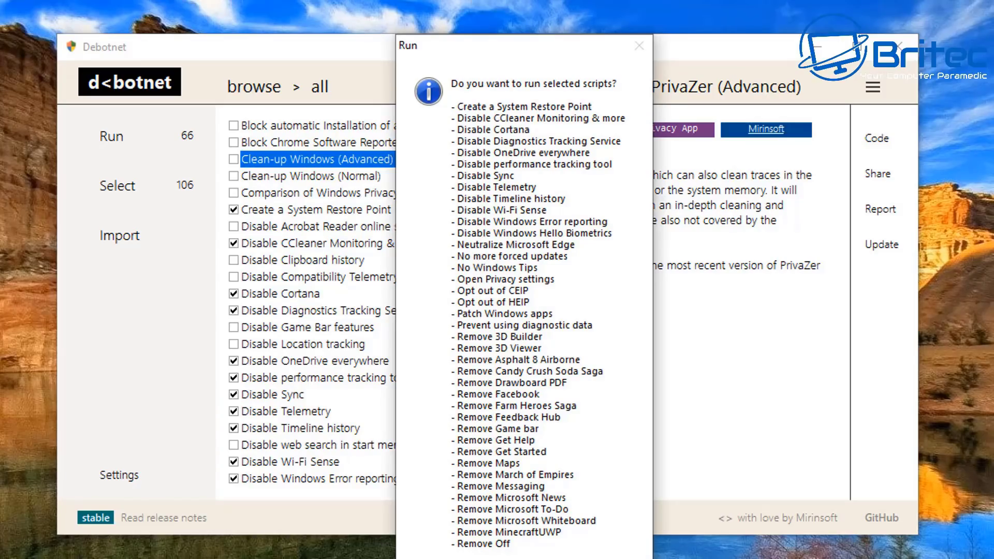
{"action": "key", "text": "Return"}
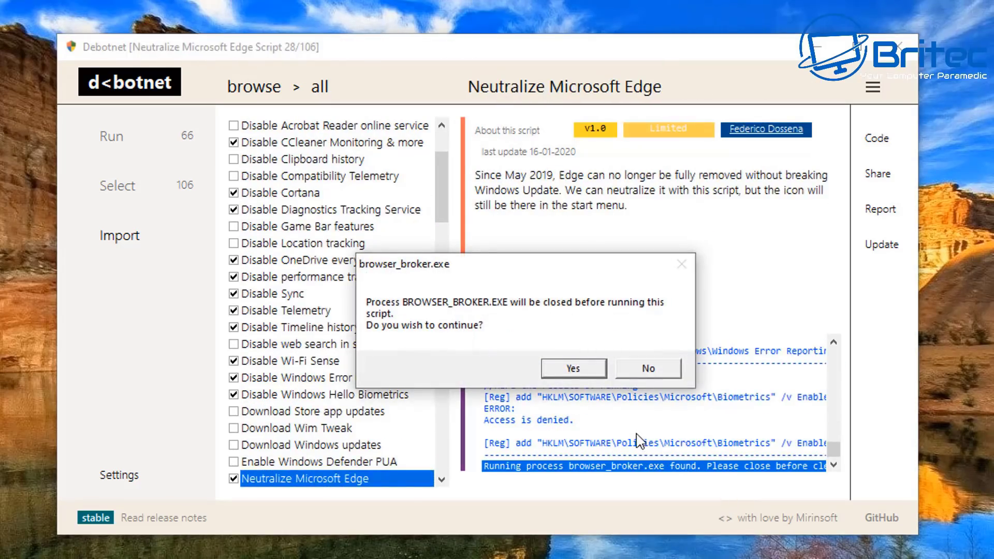
{"action": "left_click", "coordinate": [584, 371]}
{"action": "left_click", "coordinate": [583, 368]}
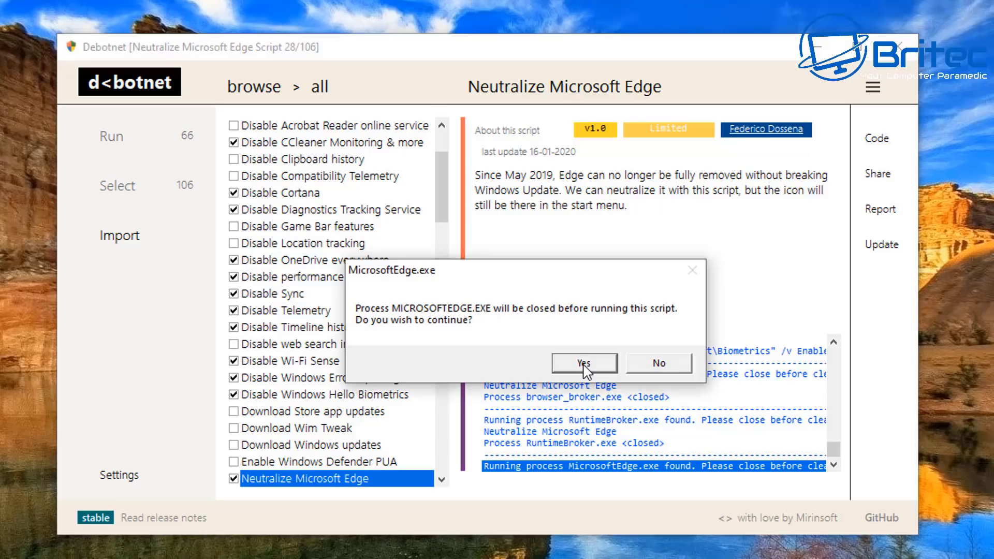
{"action": "left_click", "coordinate": [583, 365]}
{"action": "left_click", "coordinate": [583, 368]}
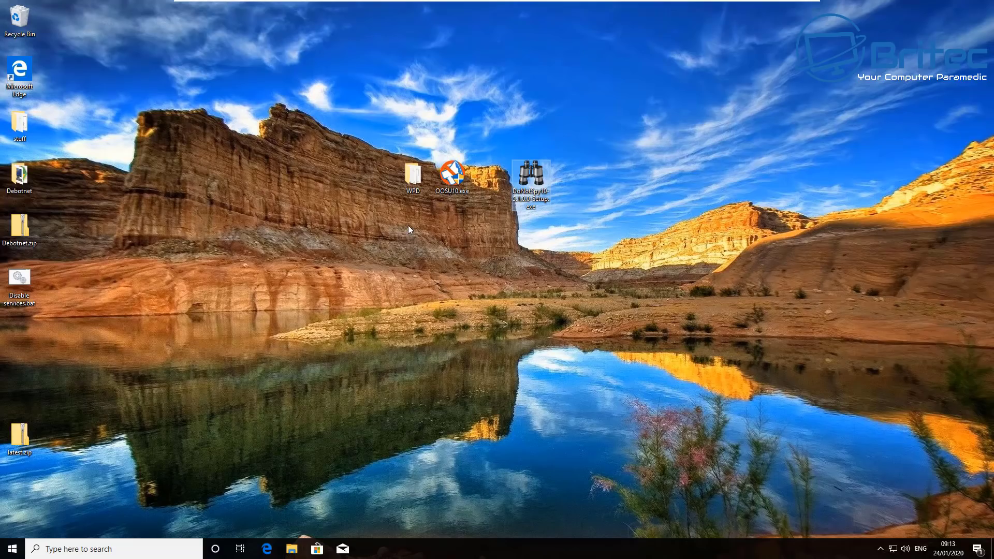
Step: Launch O&O ShutUp10 from OOSU10.exe on the desktop with administrator rights
{"action": "double_click", "coordinate": [450, 176]}
{"action": "left_click", "coordinate": [454, 350]}
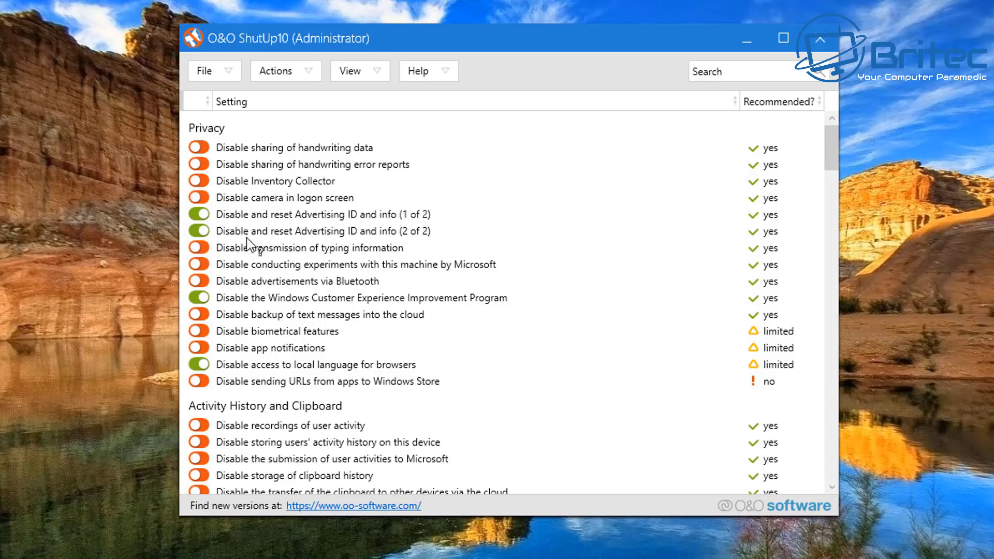
Step: Apply only the recommended settings in O&O ShutUp10, creating a system restore point first, and review the resulting switches
{"action": "scroll", "coordinate": [331, 241], "scroll_direction": "down", "scroll_amount": 10}
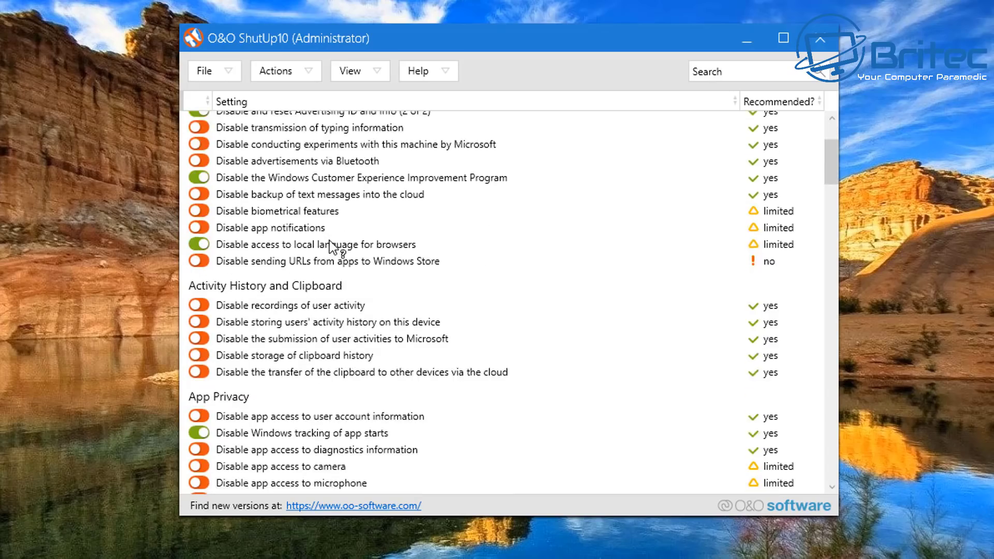
{"action": "scroll", "coordinate": [328, 246], "scroll_direction": "down", "scroll_amount": 4}
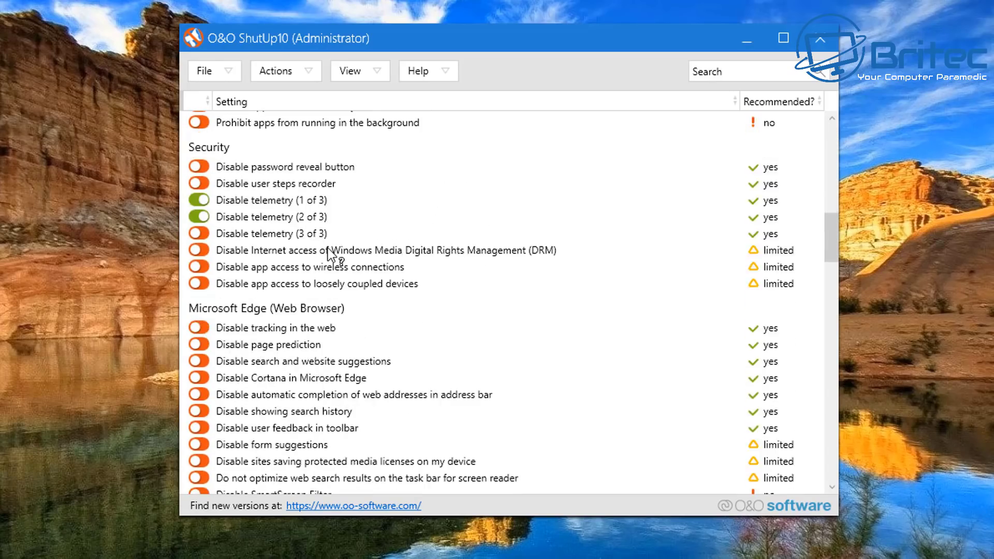
{"action": "scroll", "coordinate": [295, 286], "scroll_direction": "down", "scroll_amount": 3}
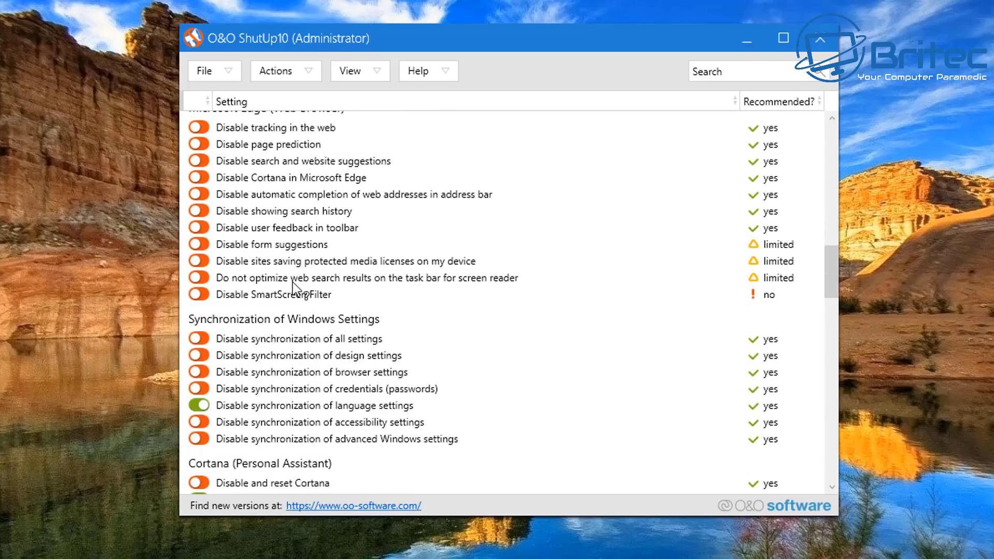
{"action": "left_click", "coordinate": [310, 75]}
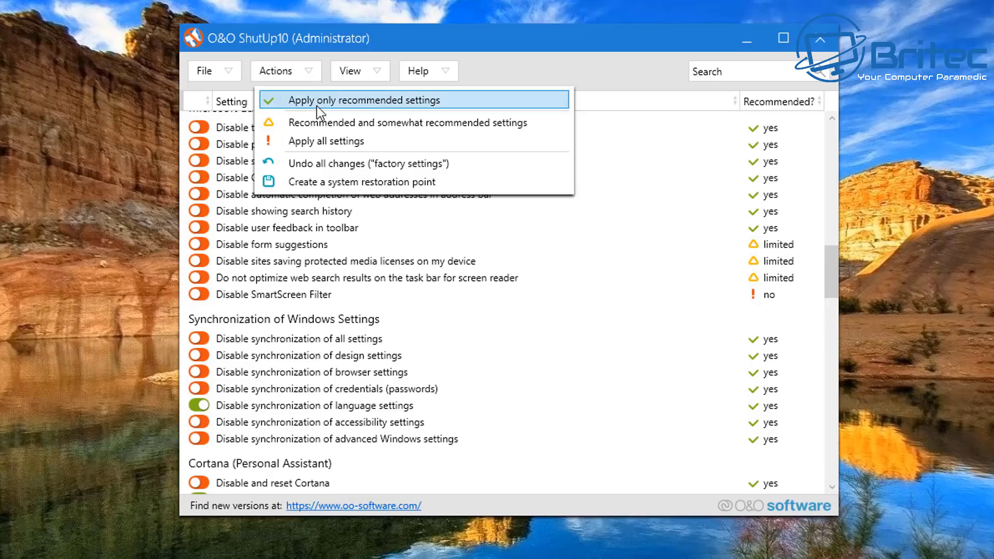
{"action": "left_click", "coordinate": [370, 101]}
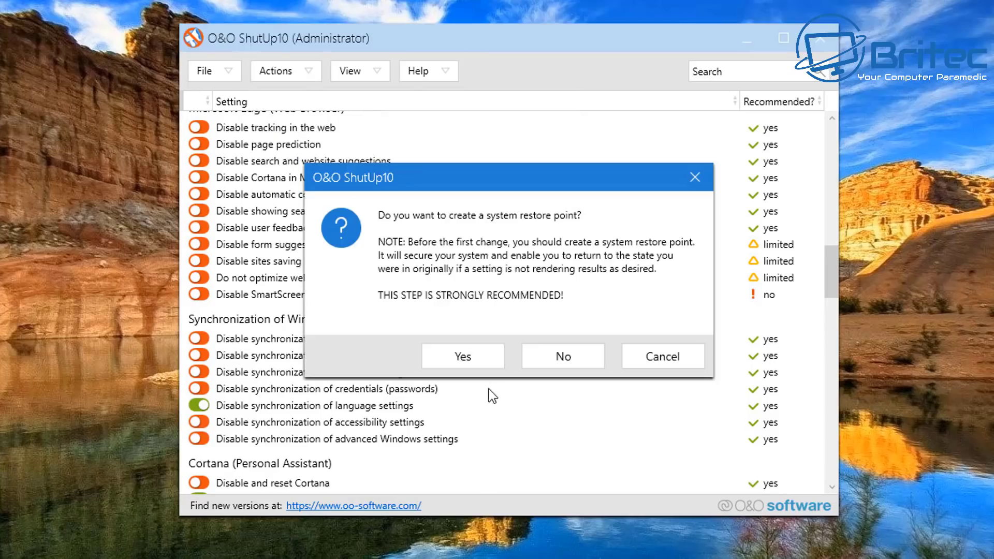
{"action": "left_click", "coordinate": [481, 359]}
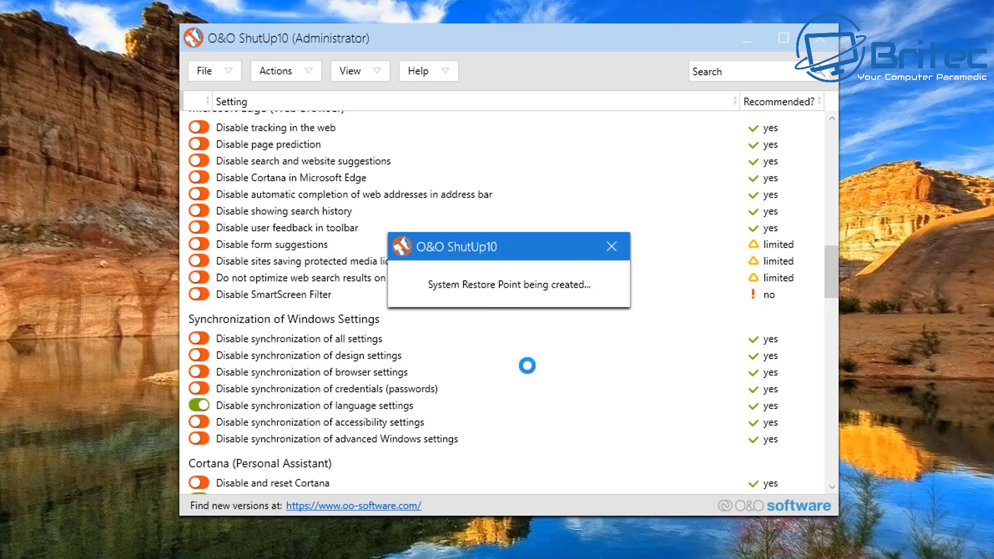
{"action": "scroll", "coordinate": [530, 371], "scroll_direction": "down", "scroll_amount": 2}
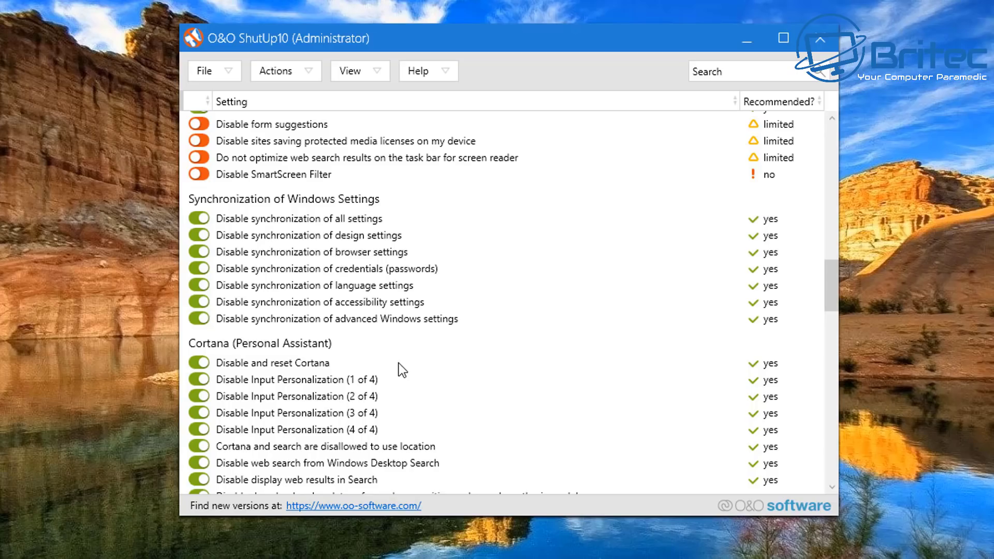
{"action": "left_click_drag", "start_coordinate": [825, 290], "coordinate": [835, 437]}
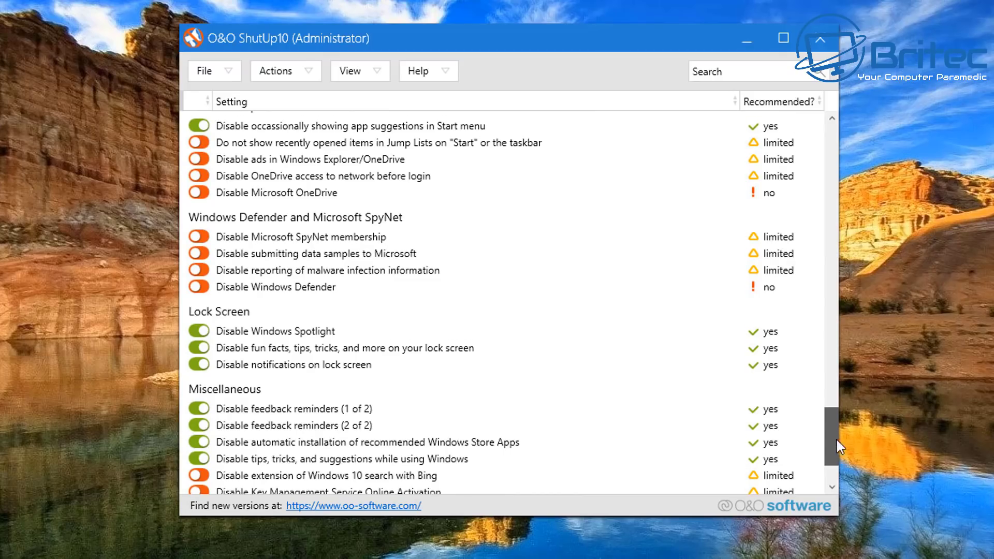
Step: Close O&O ShutUp10 after reviewing the remaining settings and restart Windows to apply the changes
{"action": "left_click_drag", "start_coordinate": [834, 434], "coordinate": [845, 467]}
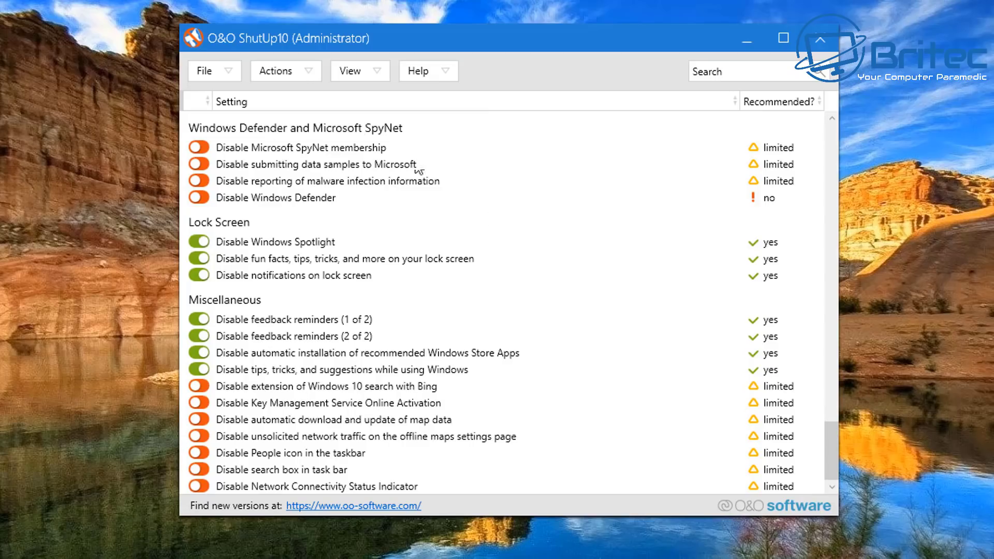
{"action": "left_click", "coordinate": [311, 67]}
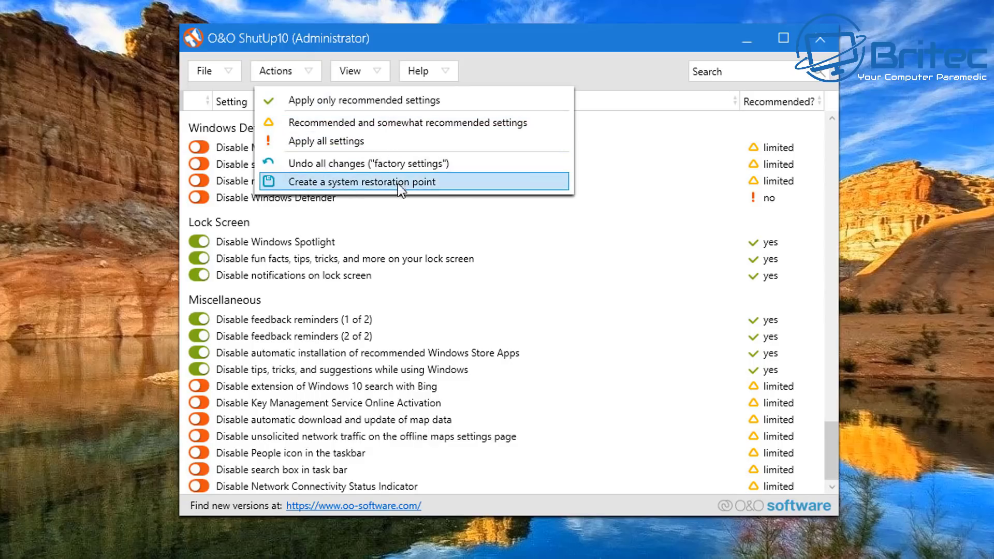
{"action": "left_click", "coordinate": [823, 44]}
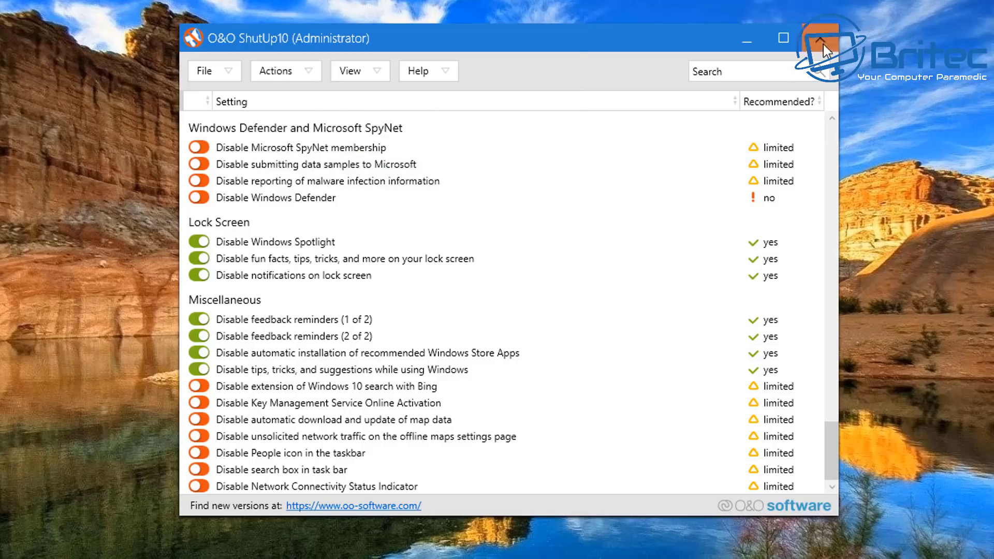
{"action": "left_click", "coordinate": [823, 45]}
{"action": "left_click", "coordinate": [565, 347]}
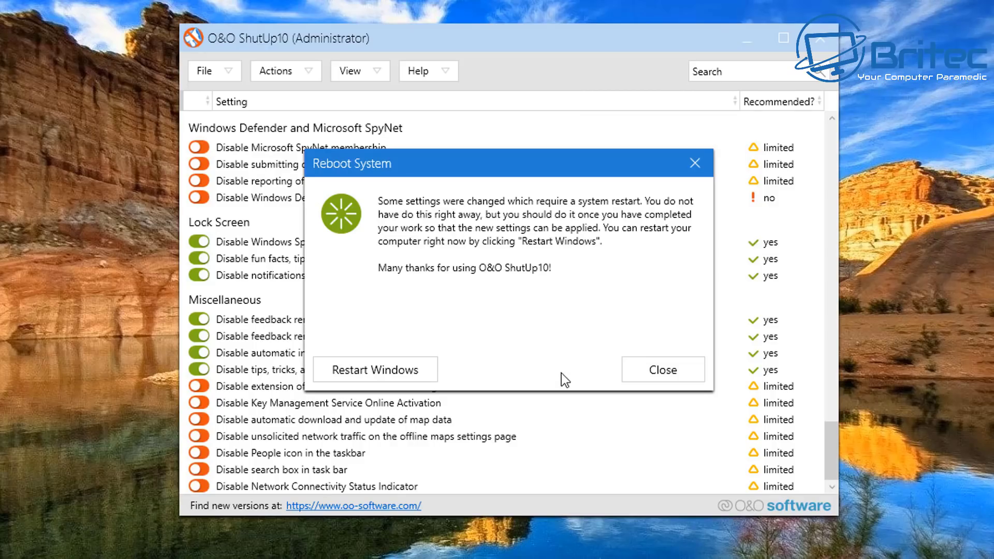
{"action": "left_click", "coordinate": [383, 377]}
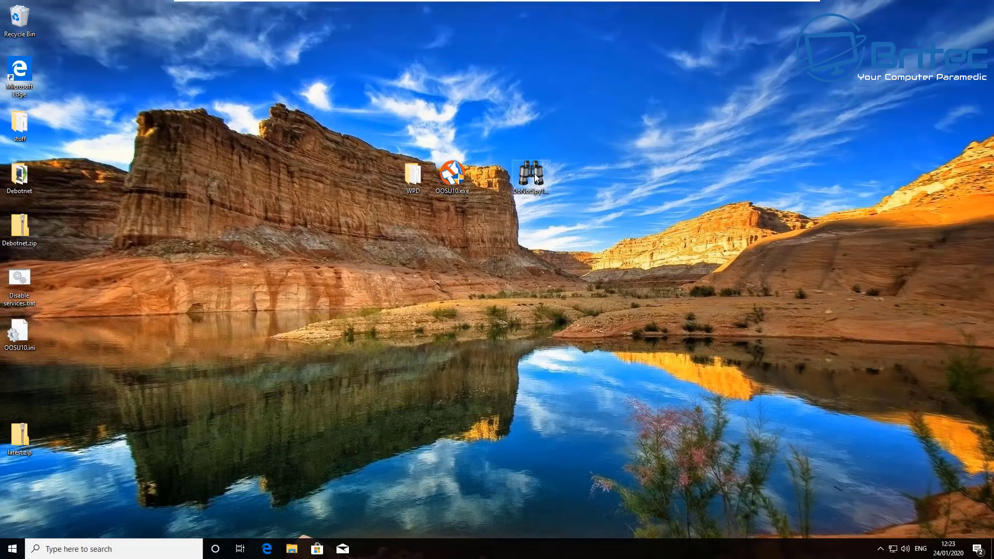
Step: Run DoNotSpy10-5.1.0.0-Setup.exe from the desktop with administrator rights, choose English and accept the license agreement
{"action": "double_click", "coordinate": [534, 173]}
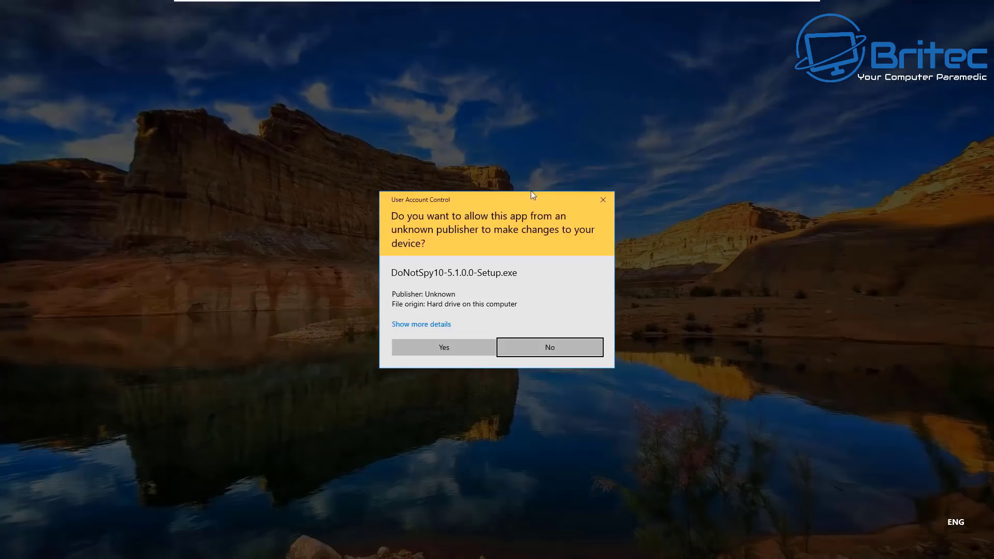
{"action": "left_click", "coordinate": [443, 347]}
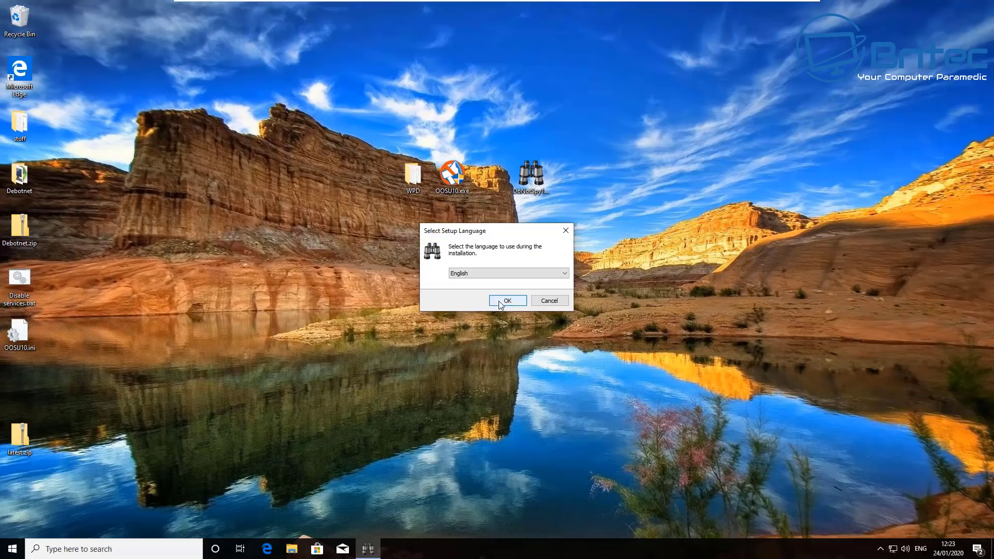
{"action": "left_click", "coordinate": [498, 303]}
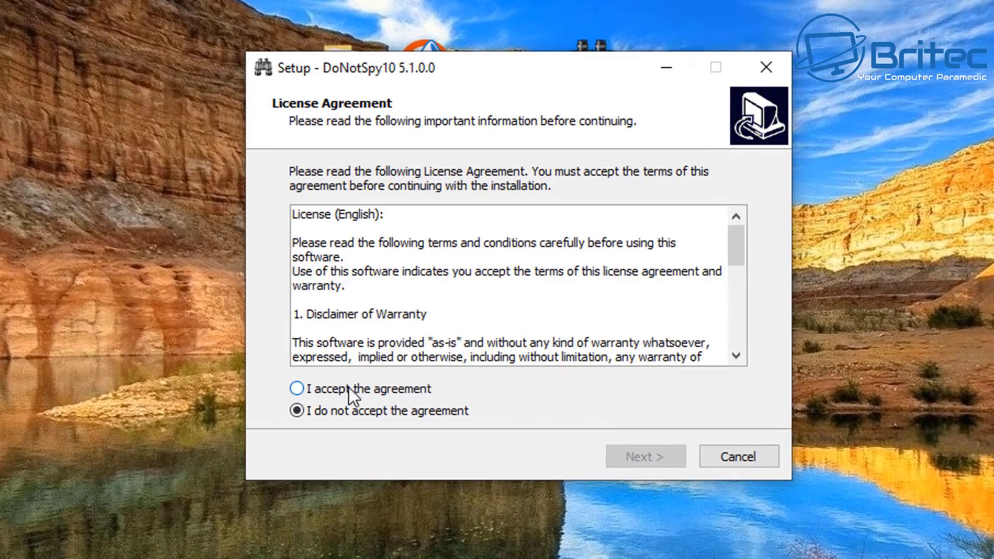
{"action": "left_click", "coordinate": [347, 388]}
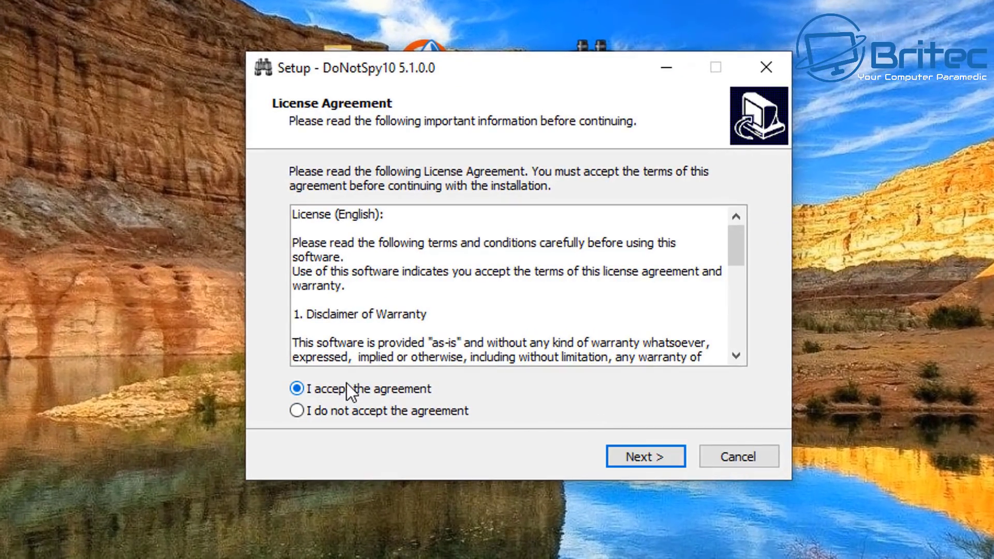
{"action": "left_click", "coordinate": [636, 455]}
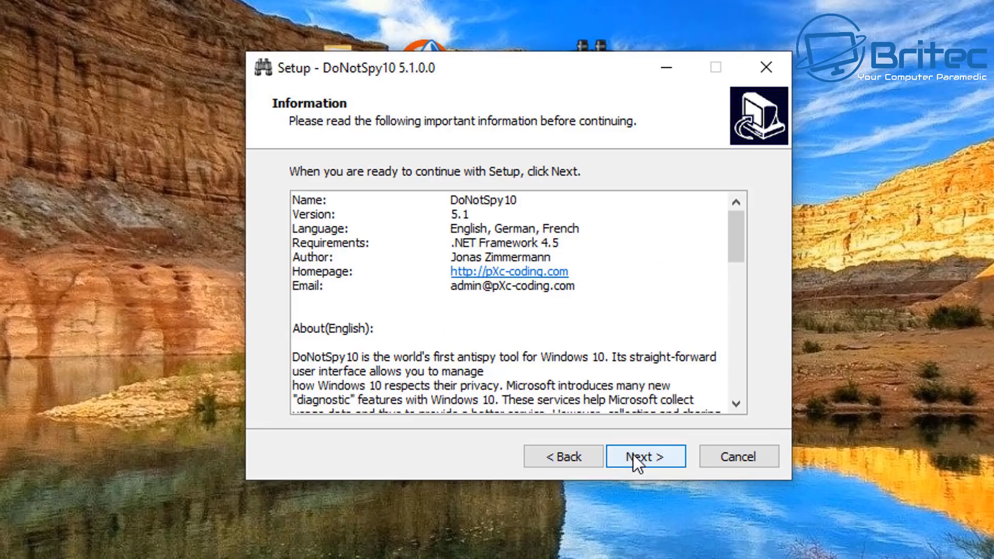
Step: Install DoNotSpy10 to C:\Program Files (x86)\DoNotSpy10 with a desktop shortcut, and launch it when setup finishes
{"action": "left_click", "coordinate": [632, 456]}
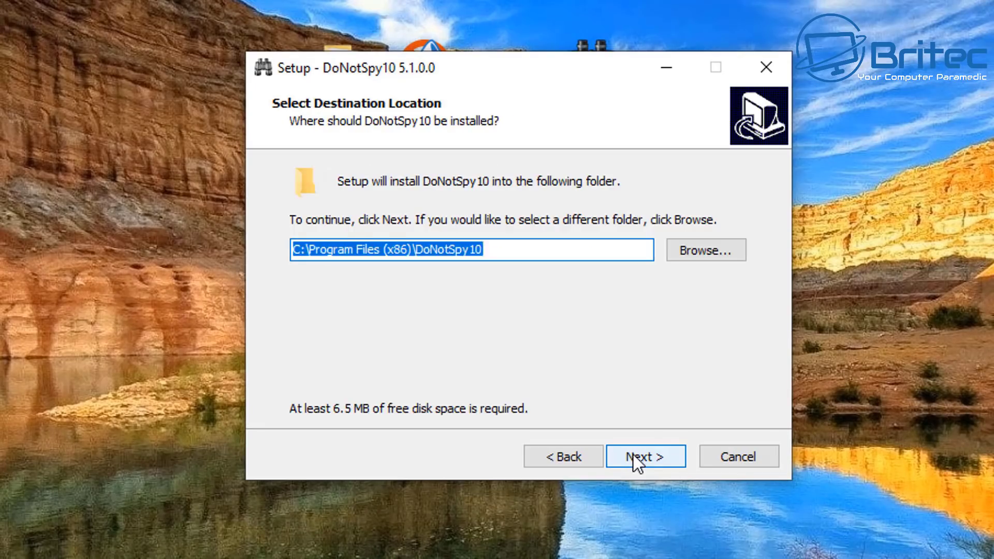
{"action": "left_click", "coordinate": [632, 455]}
{"action": "left_click", "coordinate": [634, 456]}
{"action": "left_click", "coordinate": [406, 240]}
{"action": "left_click", "coordinate": [650, 456]}
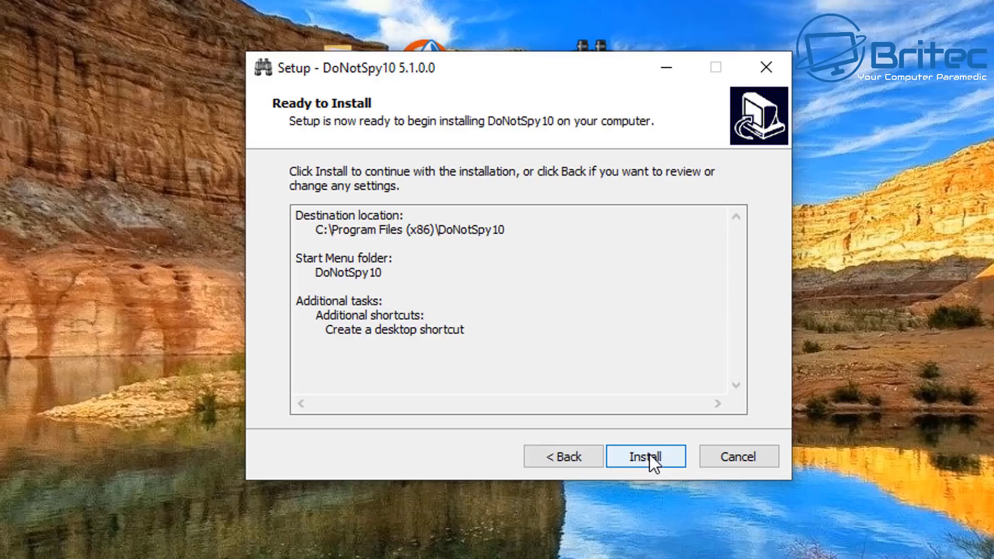
{"action": "left_click", "coordinate": [650, 455]}
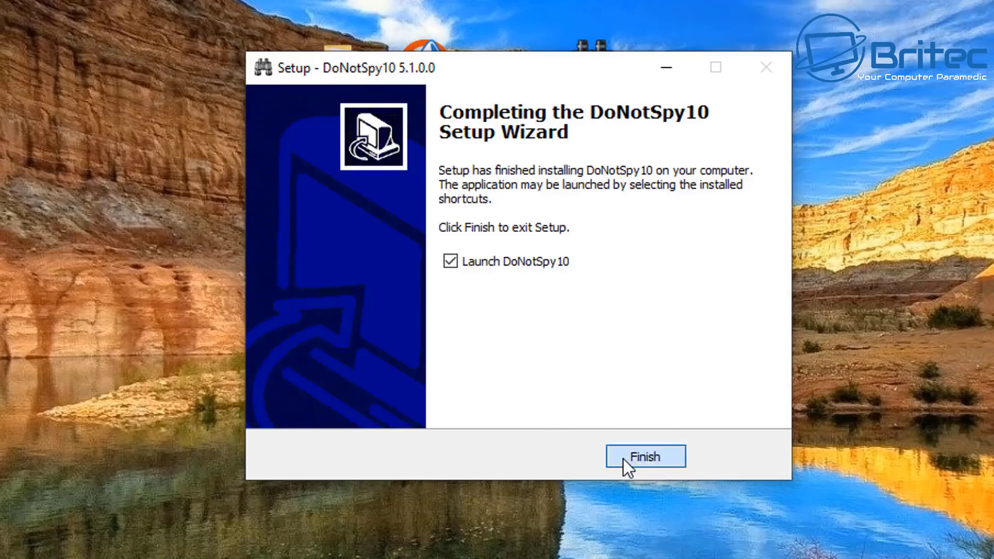
{"action": "left_click", "coordinate": [625, 457]}
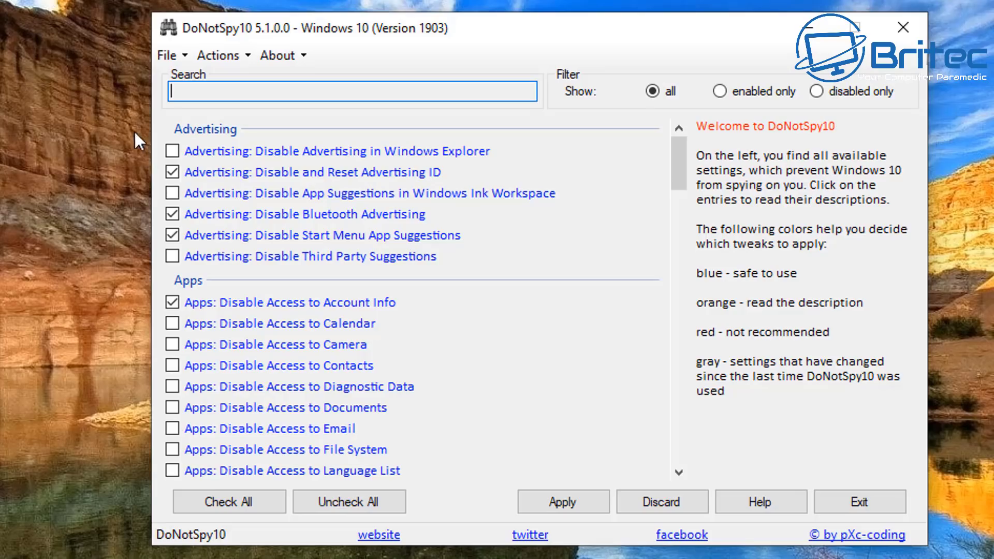
Step: Select all Advertising tweaks, review the remaining DoNotSpy10 tweaks through Updates, and exit without applying
{"action": "left_click", "coordinate": [185, 150]}
{"action": "left_click", "coordinate": [169, 210]}
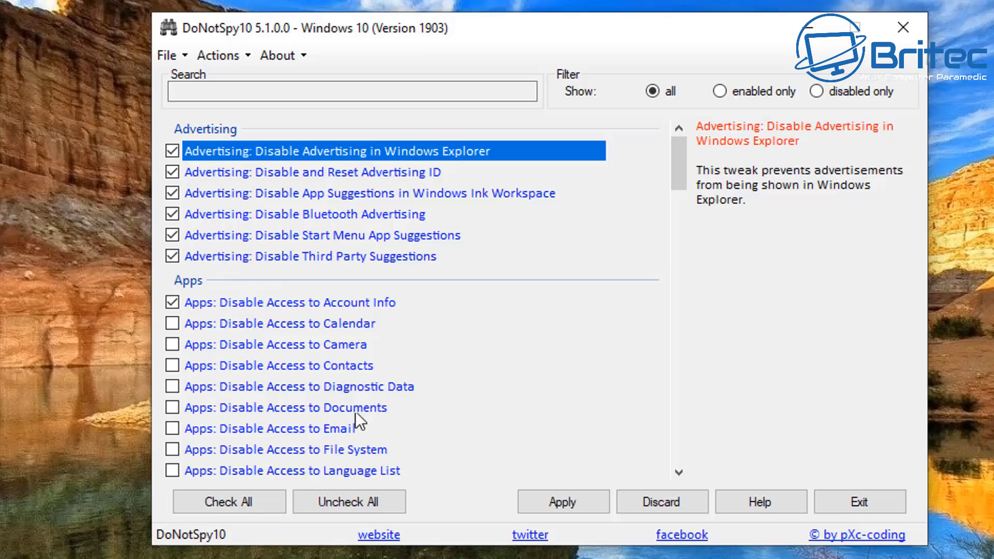
{"action": "scroll", "coordinate": [359, 401], "scroll_direction": "down", "scroll_amount": 4}
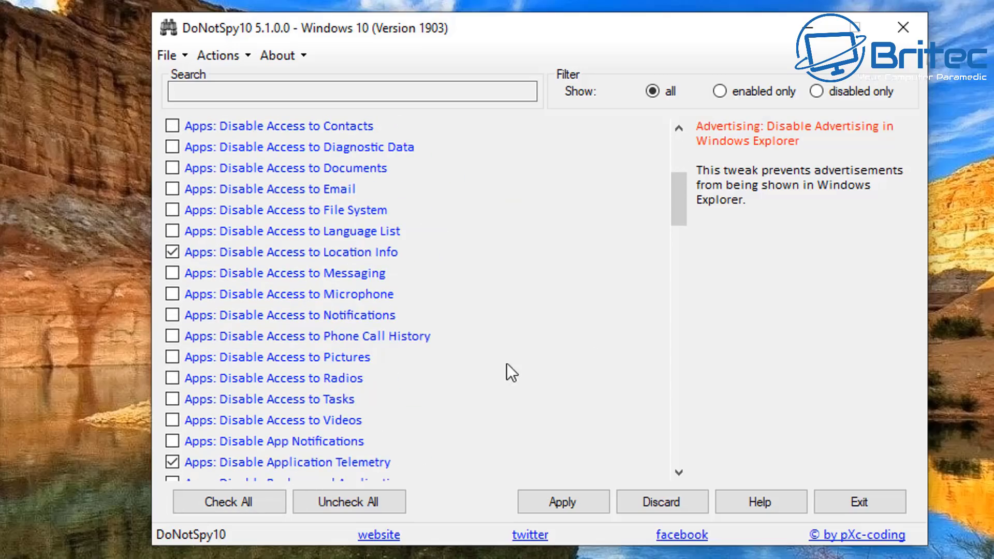
{"action": "left_click_drag", "start_coordinate": [673, 183], "coordinate": [672, 407]}
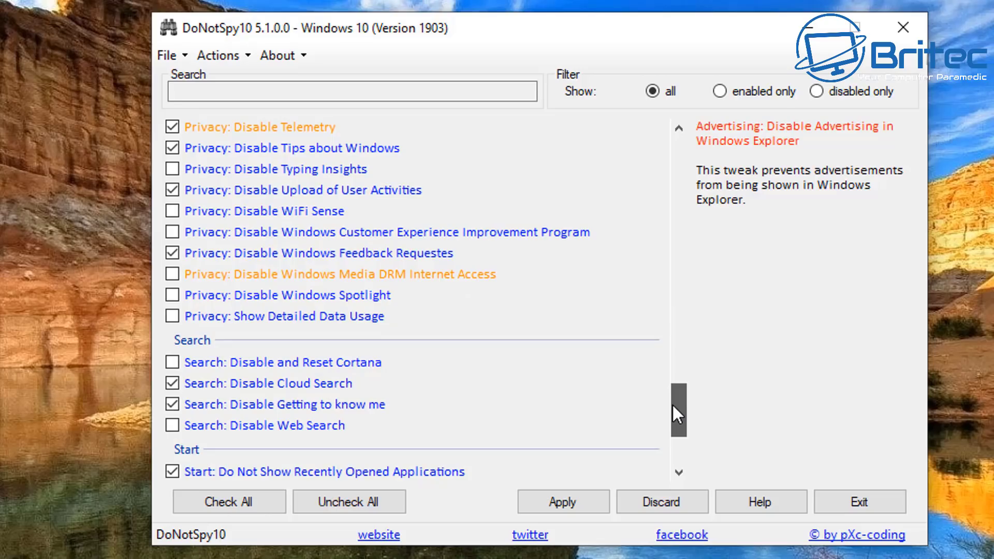
{"action": "left_click_drag", "start_coordinate": [673, 406], "coordinate": [672, 380]}
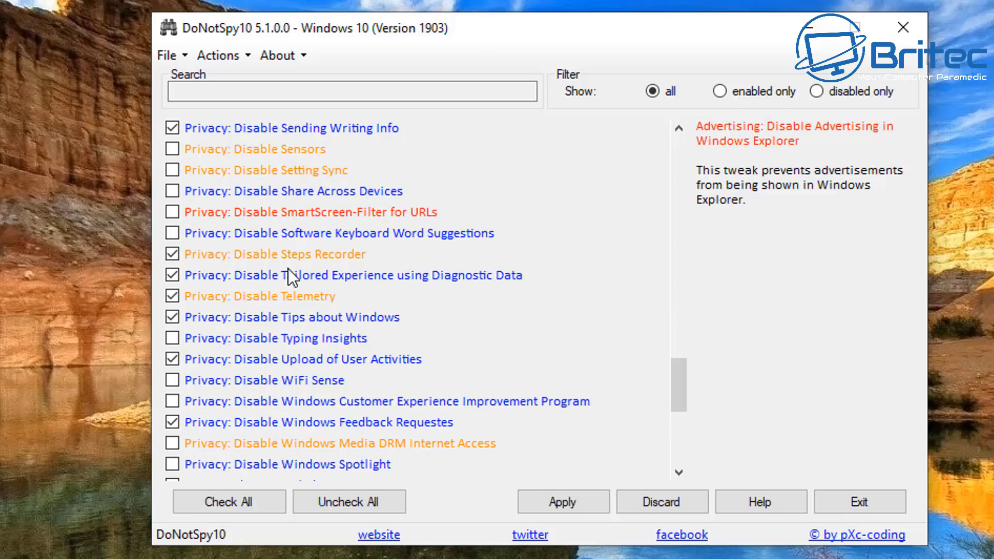
{"action": "scroll", "coordinate": [356, 455], "scroll_direction": "down", "scroll_amount": 5}
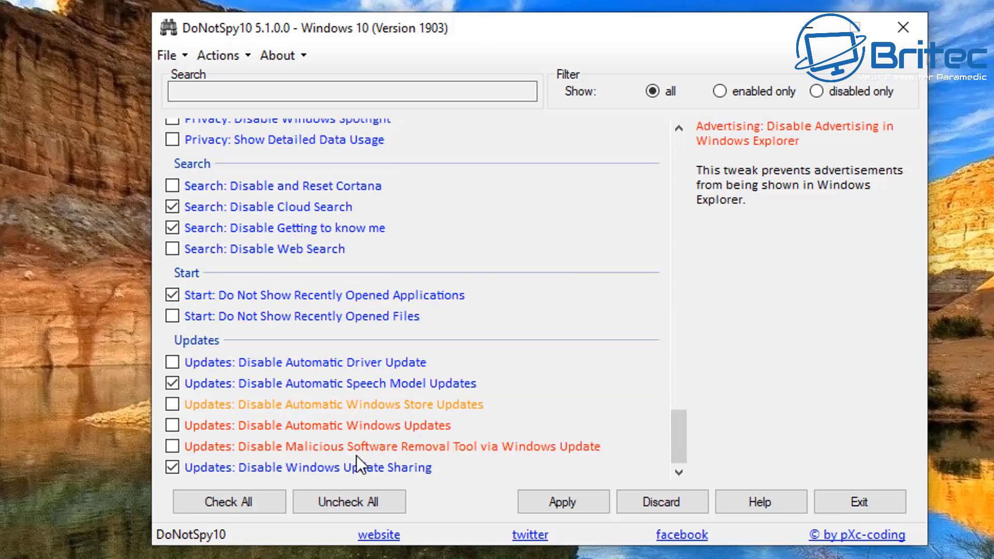
{"action": "left_click", "coordinate": [869, 493]}
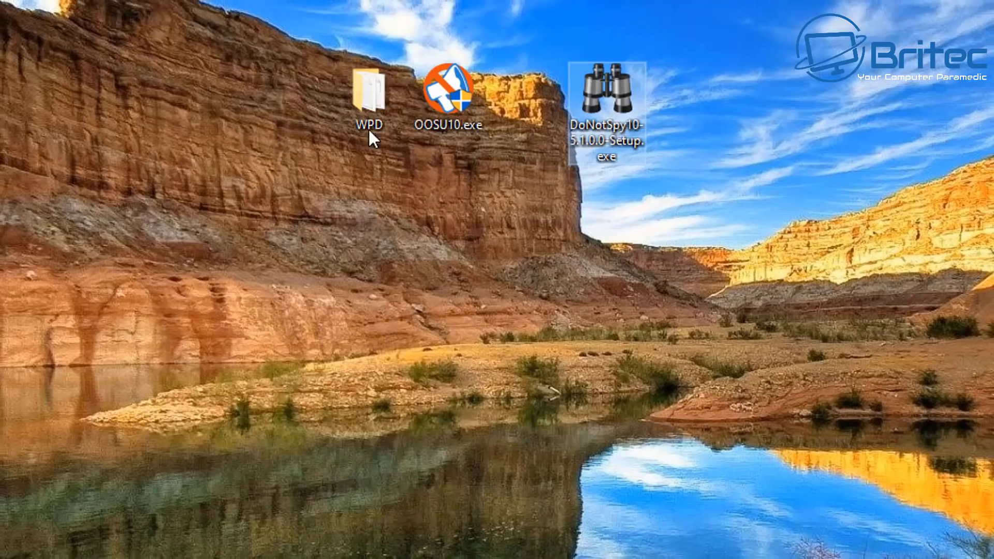
Step: Launch WPD.exe from the desktop WPD folder with administrator rights and close the folder window
{"action": "double_click", "coordinate": [369, 124]}
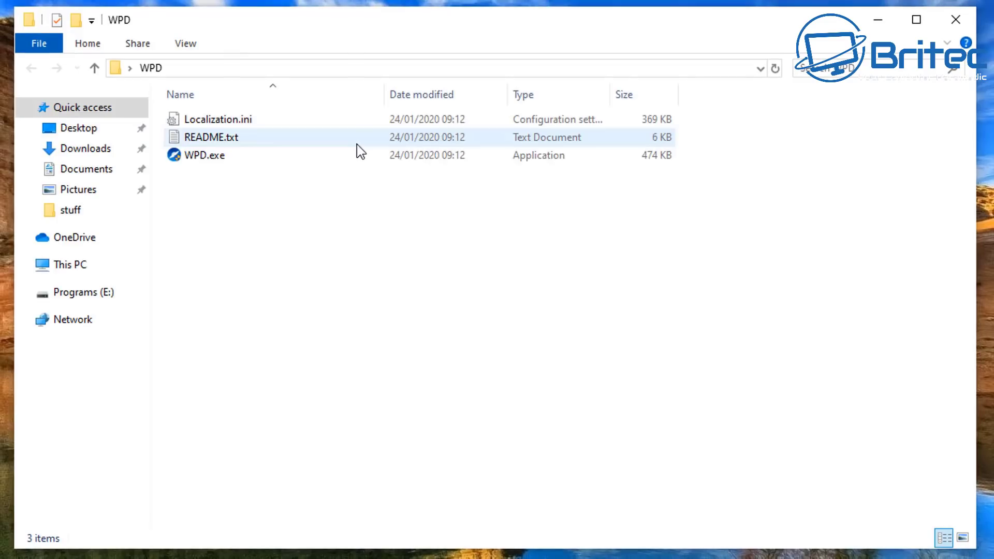
{"action": "double_click", "coordinate": [195, 159]}
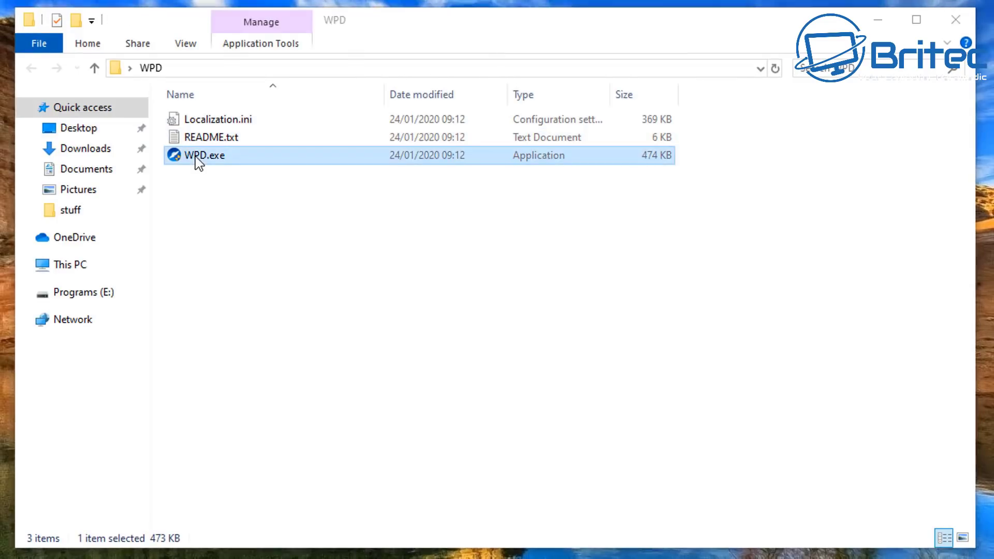
{"action": "left_click", "coordinate": [443, 412]}
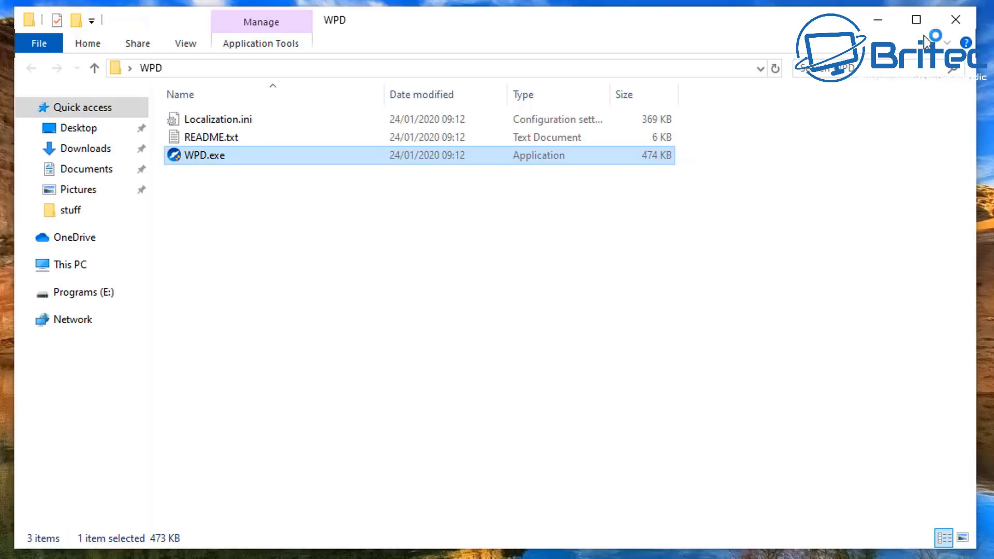
{"action": "left_click", "coordinate": [924, 41]}
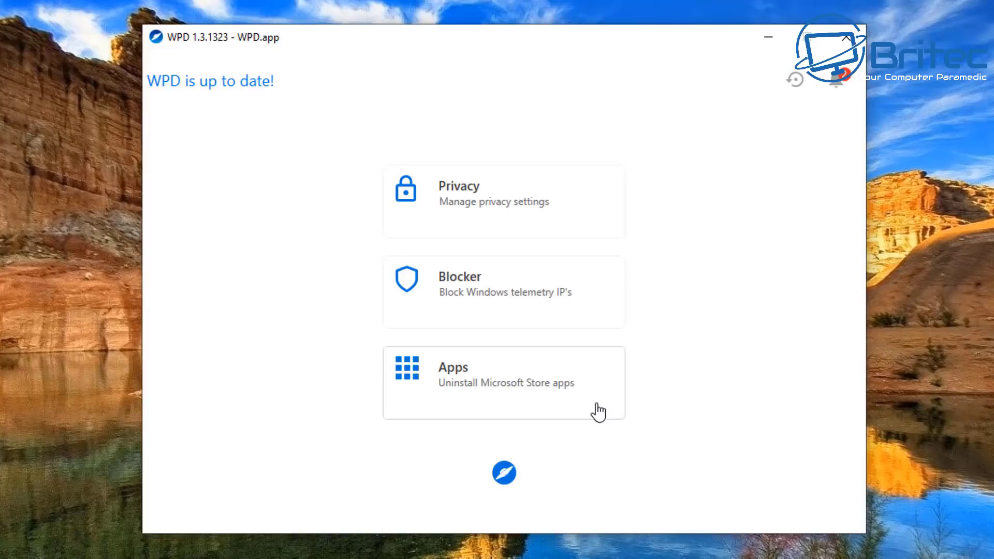
Step: Open WPD's privacy settings and switch on the Connected User Experiences and Telemetry service
{"action": "left_click", "coordinate": [470, 211]}
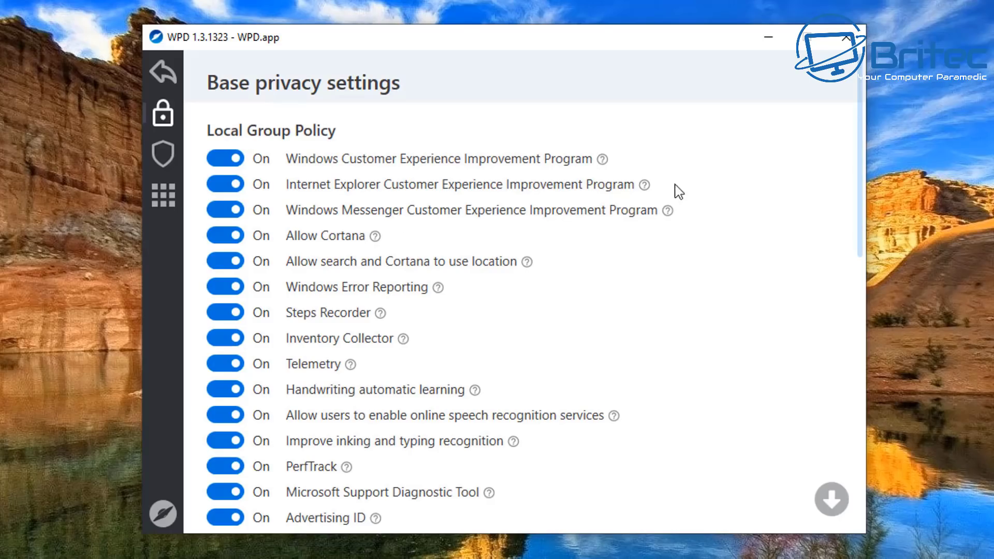
{"action": "scroll", "coordinate": [328, 340], "scroll_direction": "down", "scroll_amount": 2}
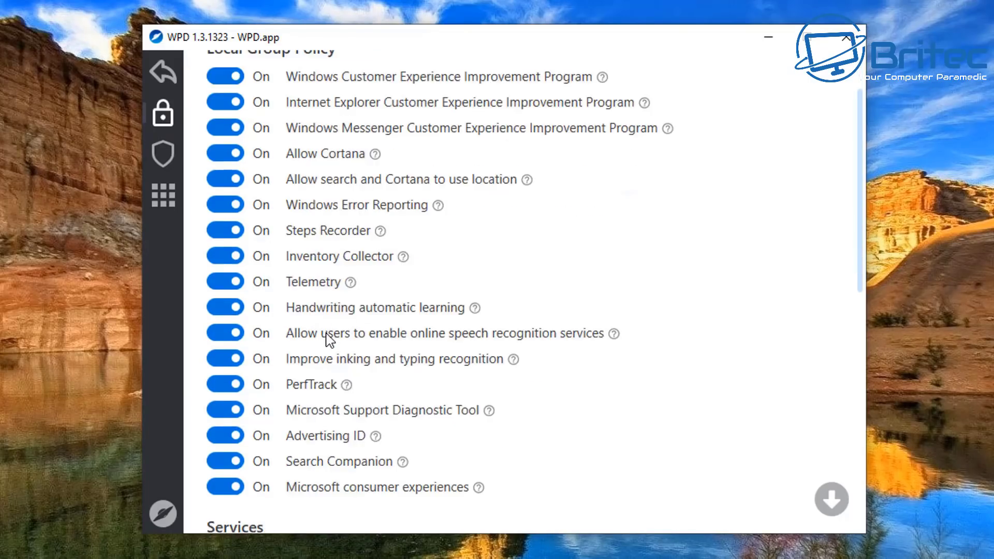
{"action": "scroll", "coordinate": [330, 340], "scroll_direction": "down", "scroll_amount": 5}
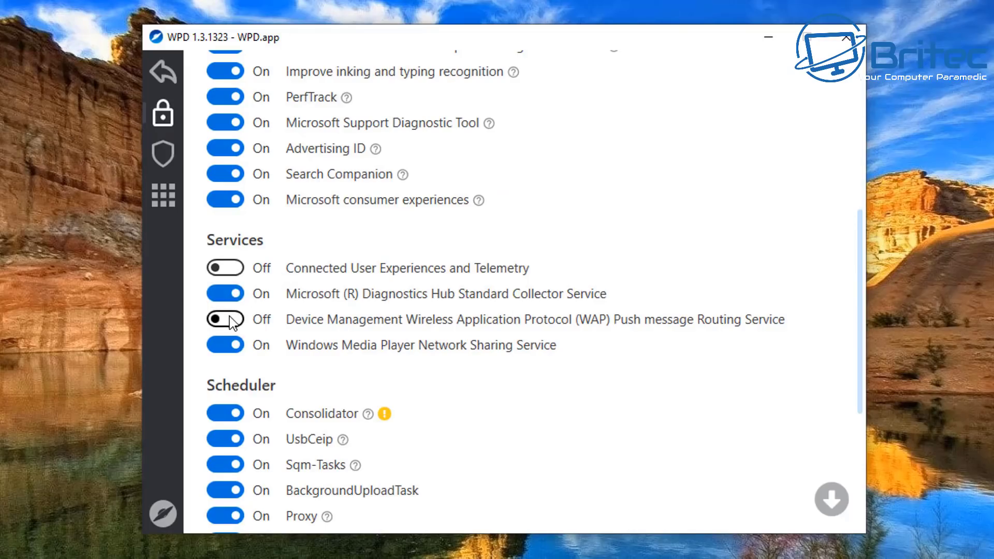
{"action": "left_click", "coordinate": [226, 269]}
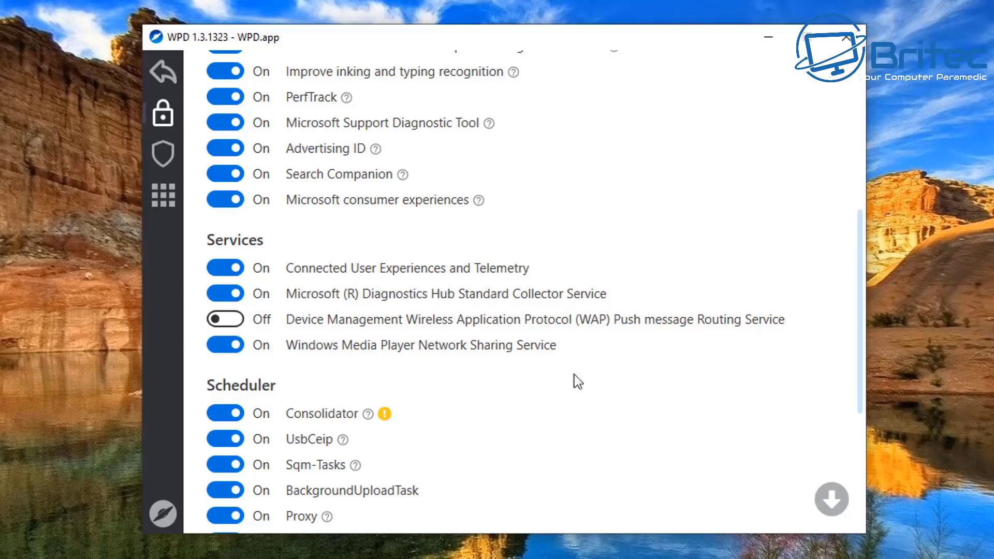
Step: Disable all base privacy settings in WPD without including the advanced settings, and review the resulting switches
{"action": "scroll", "coordinate": [344, 389], "scroll_direction": "down", "scroll_amount": 2}
{"action": "scroll", "coordinate": [304, 388], "scroll_direction": "down", "scroll_amount": 5}
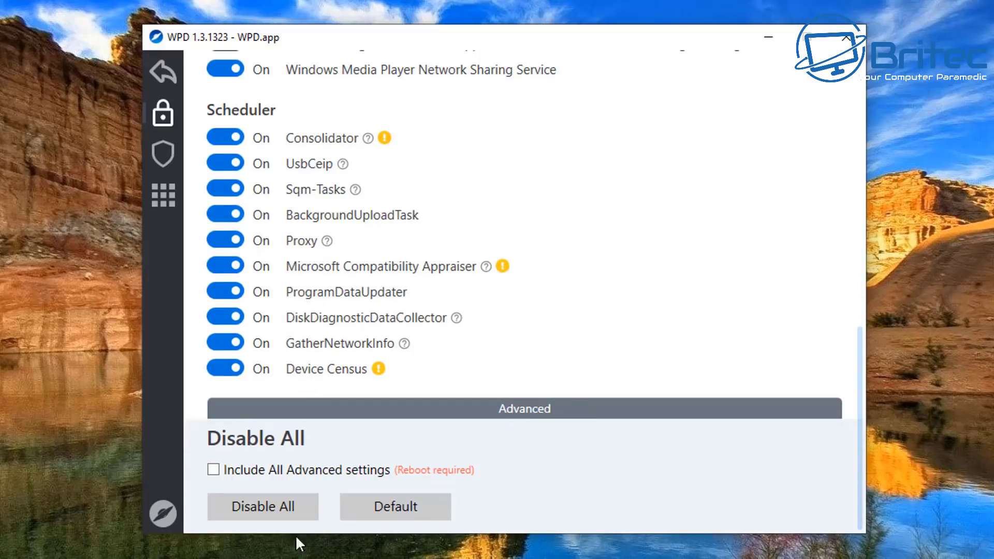
{"action": "left_click", "coordinate": [265, 507]}
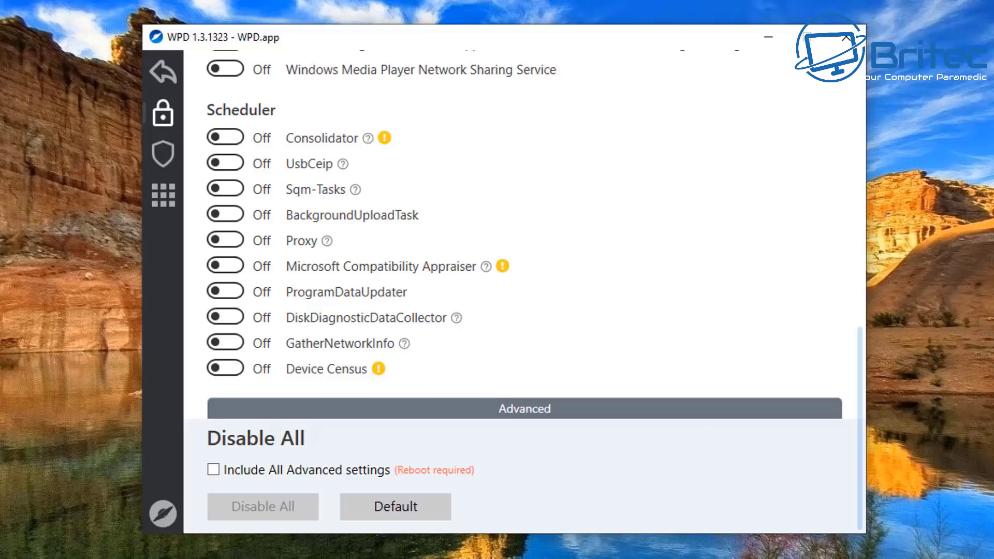
{"action": "scroll", "coordinate": [622, 331], "scroll_direction": "up", "scroll_amount": 10}
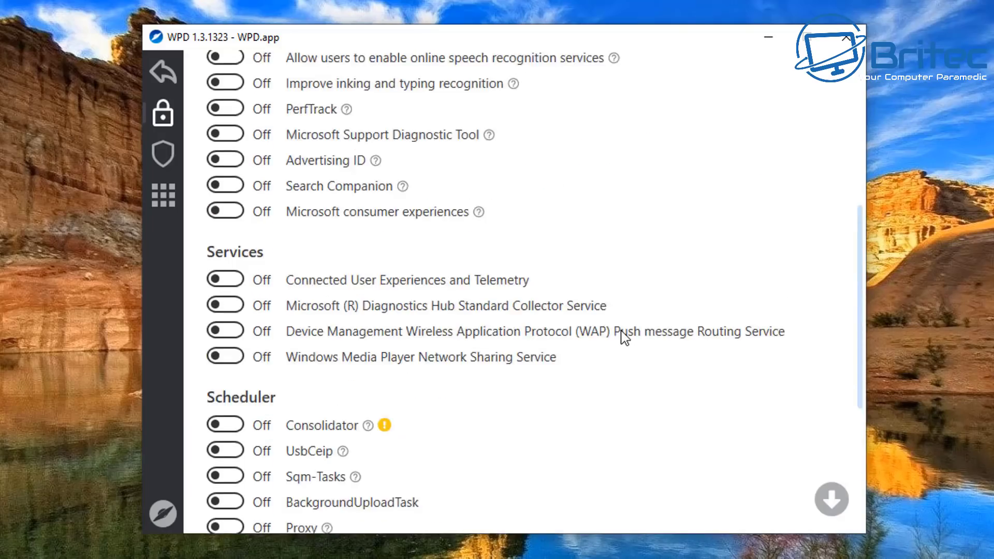
{"action": "scroll", "coordinate": [621, 331], "scroll_direction": "up", "scroll_amount": 3}
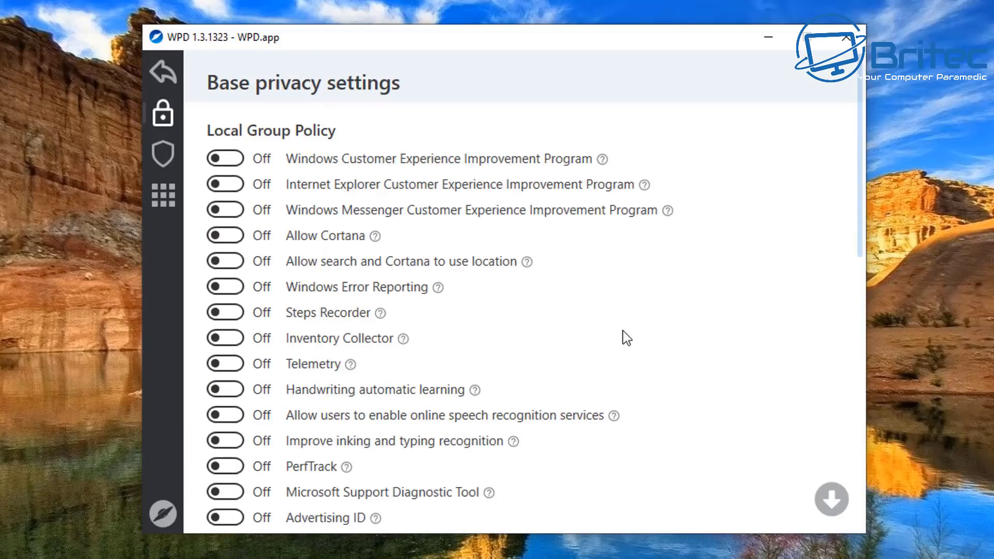
{"action": "scroll", "coordinate": [622, 332], "scroll_direction": "down", "scroll_amount": 12}
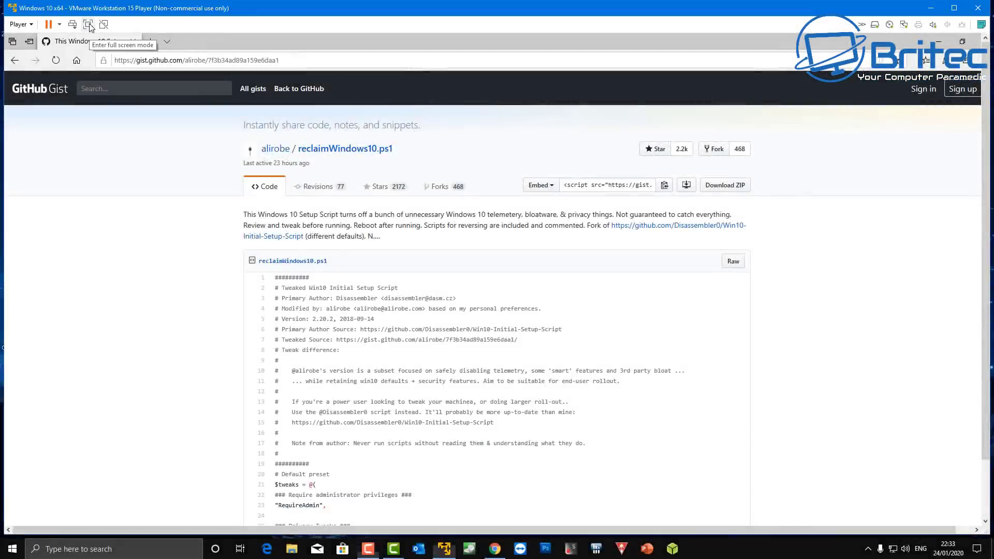
Step: Examine the reclaimWindows10.ps1 gist full screen, from its tweak preset list through the privacy tweak functions
{"action": "left_click", "coordinate": [88, 24]}
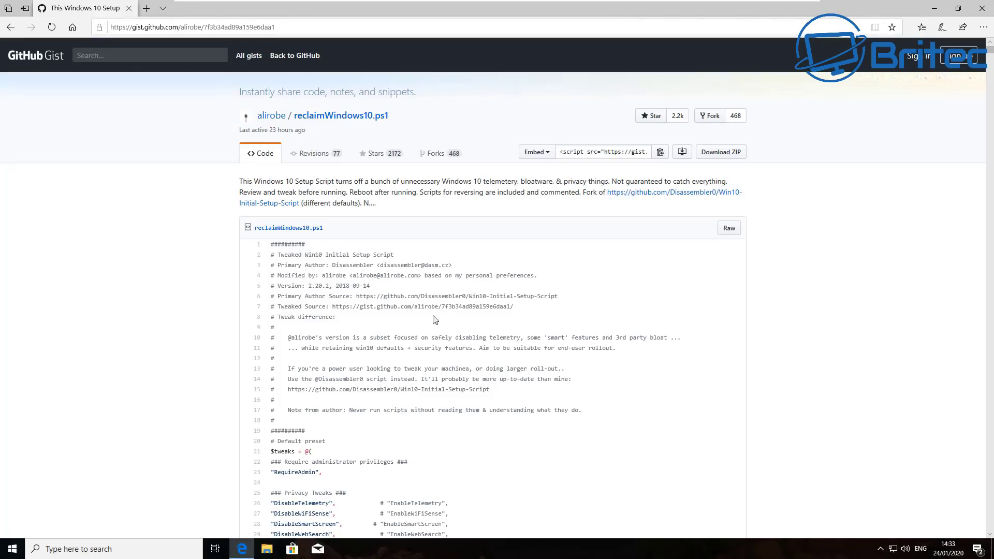
{"action": "scroll", "coordinate": [429, 337], "scroll_direction": "down", "scroll_amount": 5}
{"action": "scroll", "coordinate": [425, 337], "scroll_direction": "down", "scroll_amount": 5}
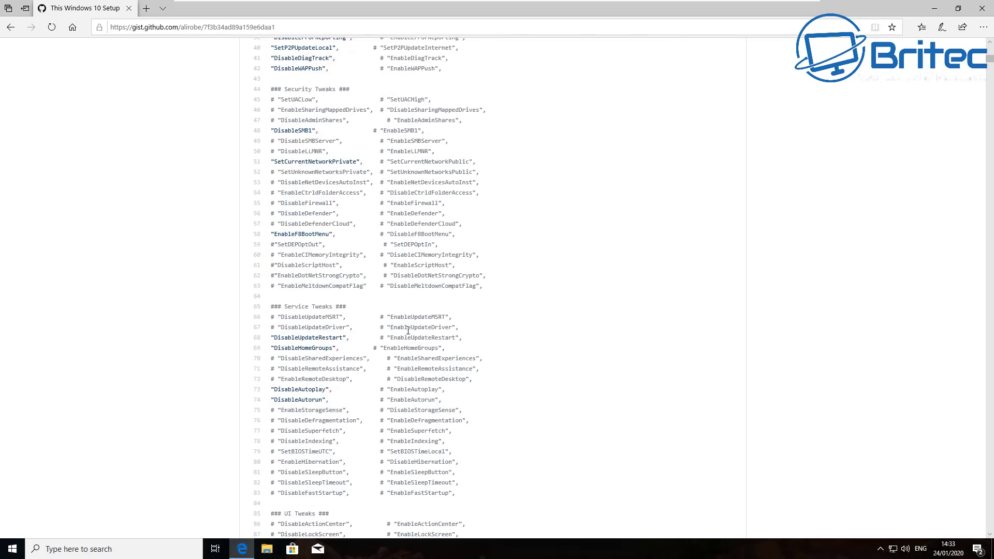
{"action": "scroll", "coordinate": [408, 331], "scroll_direction": "down", "scroll_amount": 3}
{"action": "scroll", "coordinate": [407, 333], "scroll_direction": "down", "scroll_amount": 5}
{"action": "scroll", "coordinate": [407, 336], "scroll_direction": "down", "scroll_amount": 11}
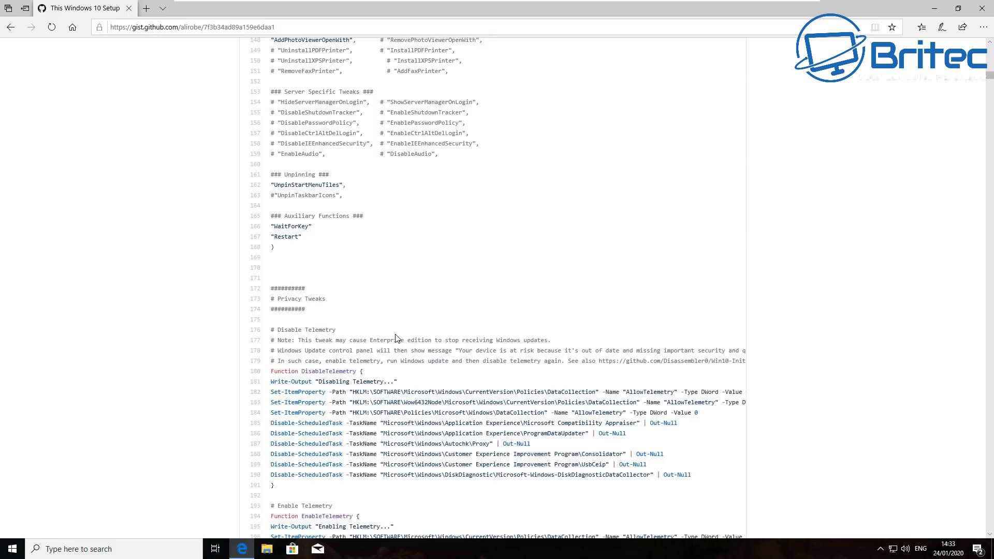
{"action": "scroll", "coordinate": [395, 338], "scroll_direction": "down", "scroll_amount": 9}
{"action": "scroll", "coordinate": [392, 340], "scroll_direction": "down", "scroll_amount": 5}
{"action": "scroll", "coordinate": [391, 339], "scroll_direction": "down", "scroll_amount": 5}
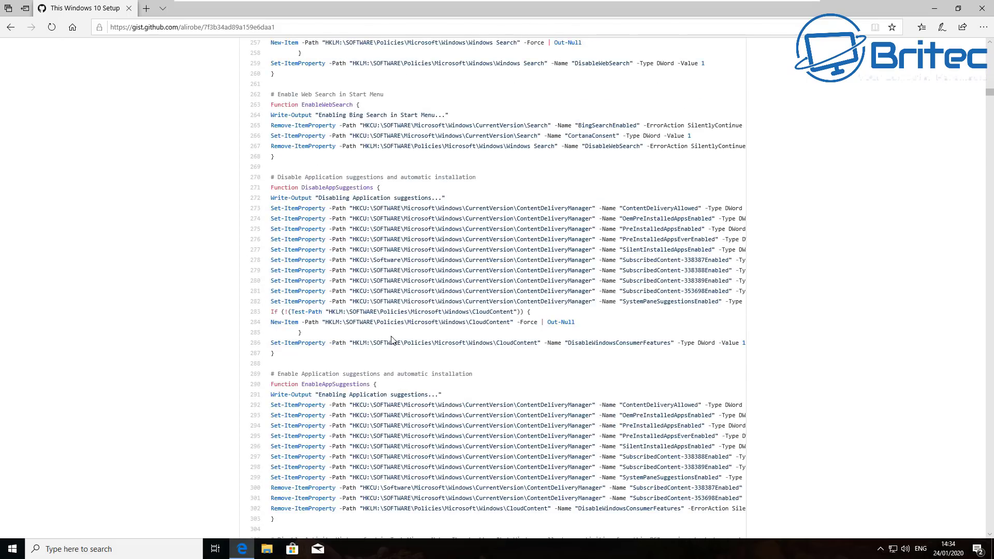
Step: Download the reclaimWindows10.ps1 gist as a ZIP archive and save it to the Desktop under its default name
{"action": "left_click_drag", "start_coordinate": [988, 92], "coordinate": [987, 48]}
{"action": "left_click", "coordinate": [721, 152]}
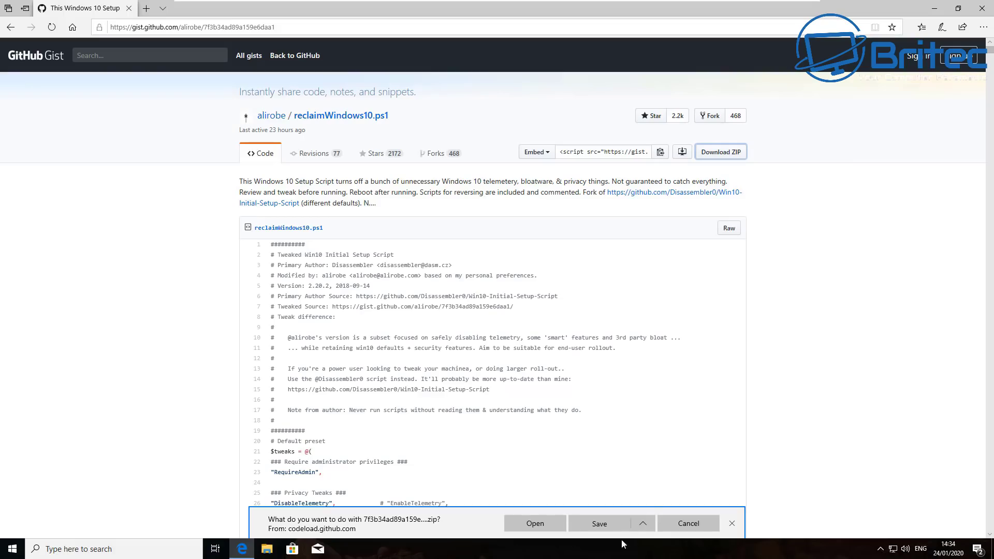
{"action": "left_click", "coordinate": [643, 523]}
{"action": "left_click", "coordinate": [598, 503]}
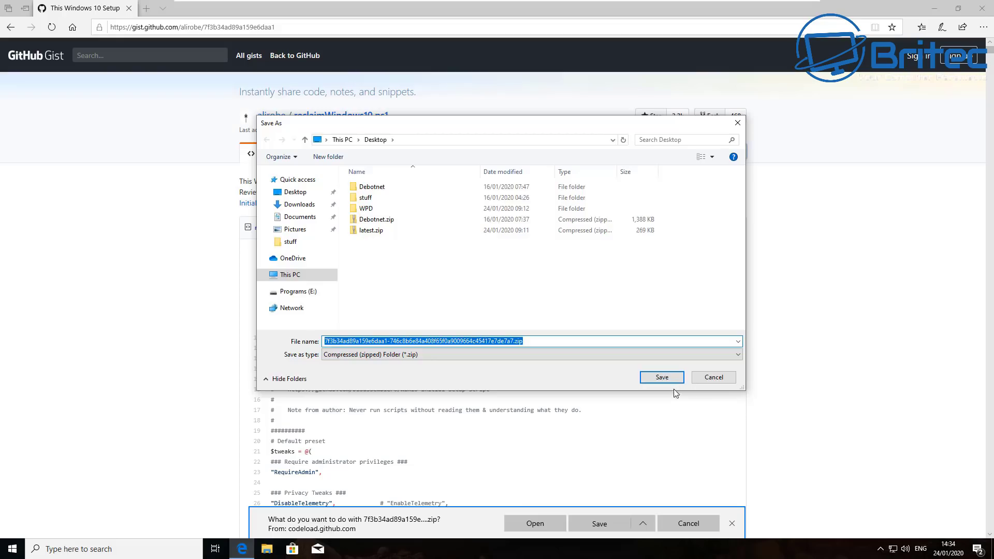
{"action": "key", "text": "Return"}
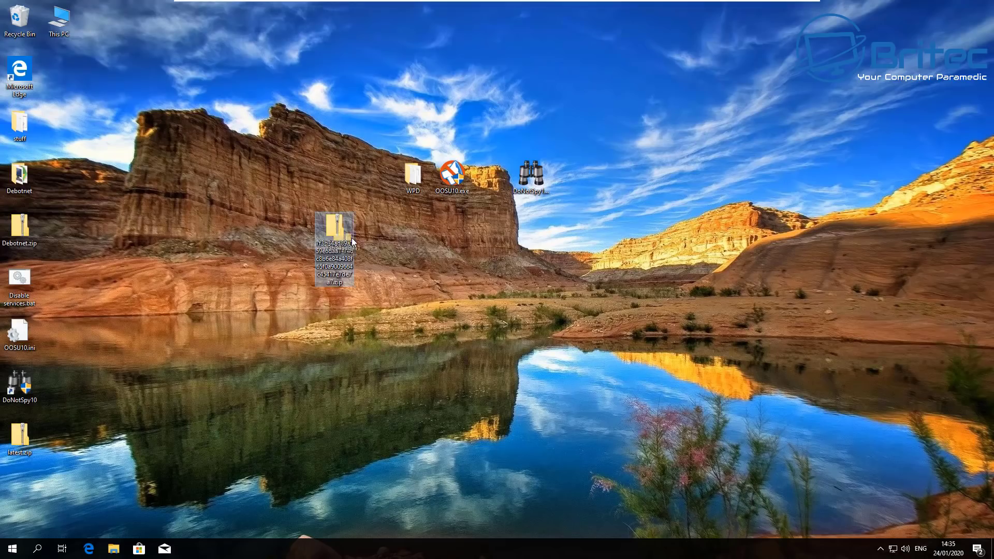
Step: Extract the downloaded gist archive on the desktop and open the extracted folder containing the script
{"action": "left_click_drag", "start_coordinate": [332, 247], "coordinate": [486, 244]}
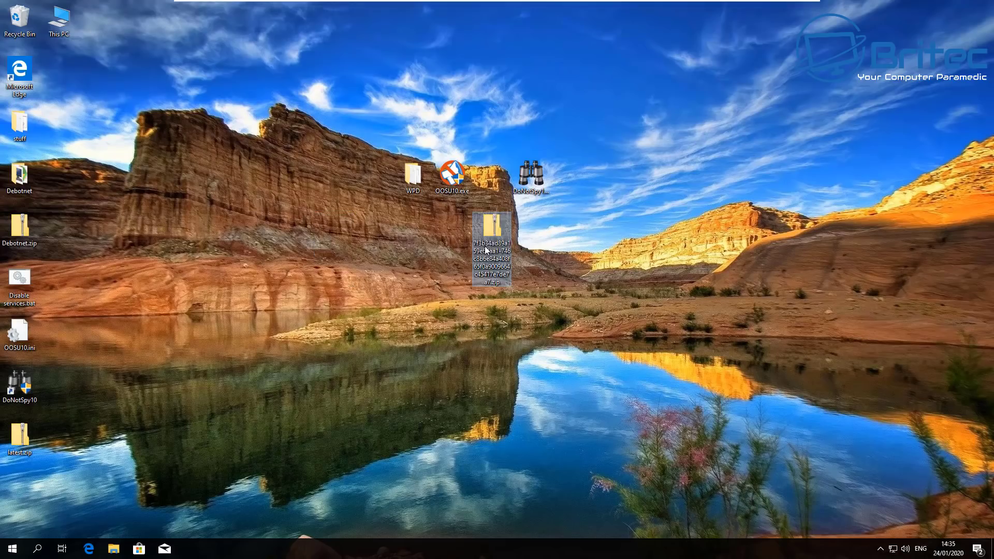
{"action": "right_click", "coordinate": [489, 228]}
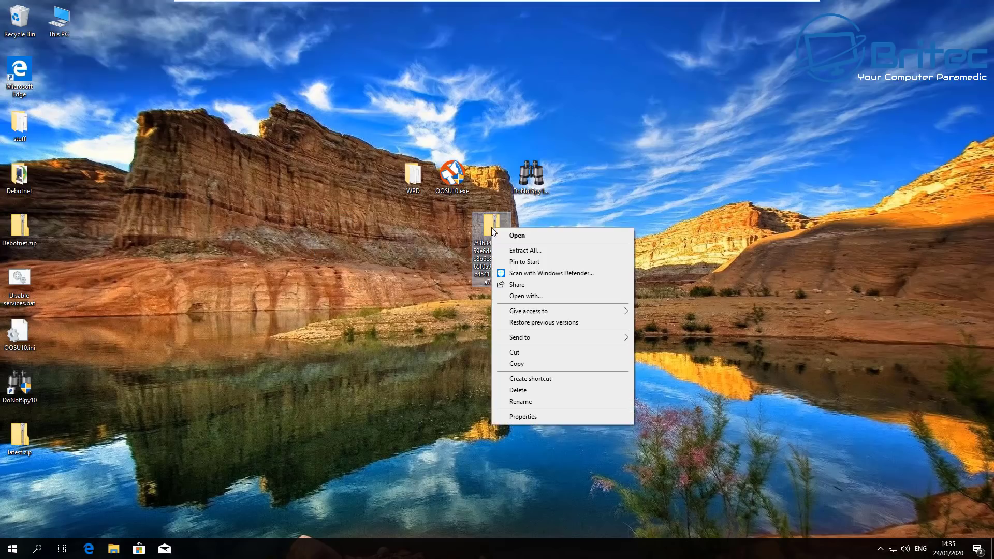
{"action": "left_click", "coordinate": [525, 251]}
{"action": "left_click", "coordinate": [590, 373]}
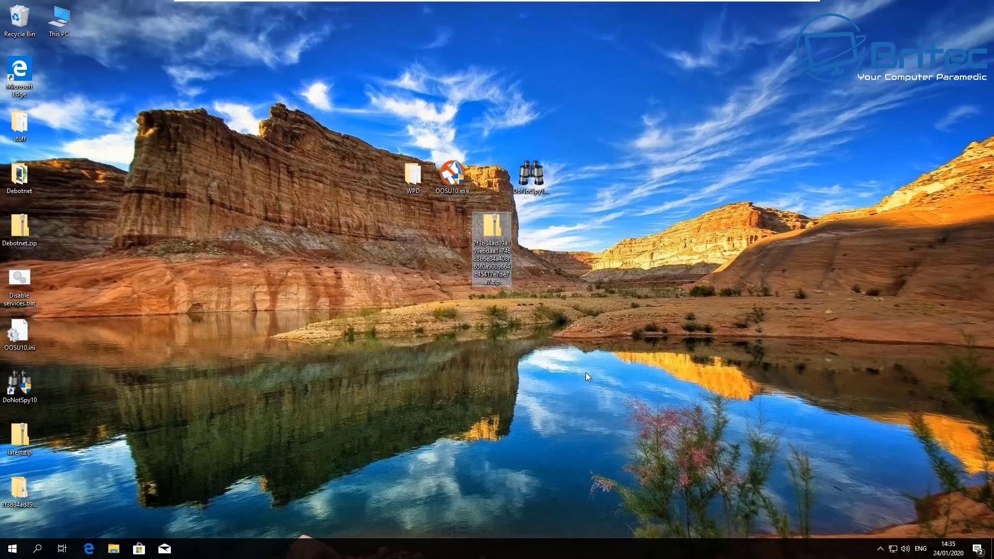
{"action": "double_click", "coordinate": [385, 175]}
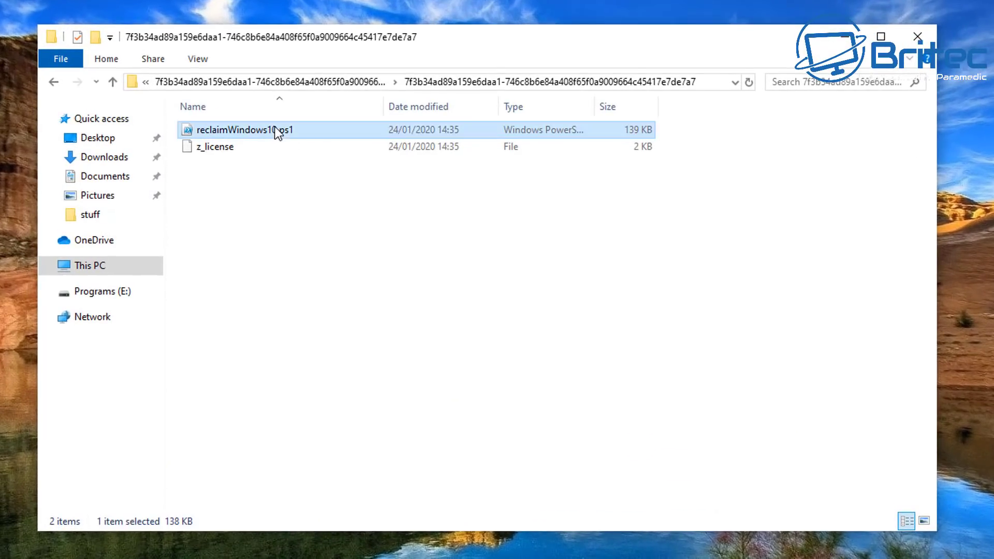
Step: Open reclaimWindows10.ps1 as text despite the unknown publisher and review its privacy and security tweaks
{"action": "right_click", "coordinate": [278, 133]}
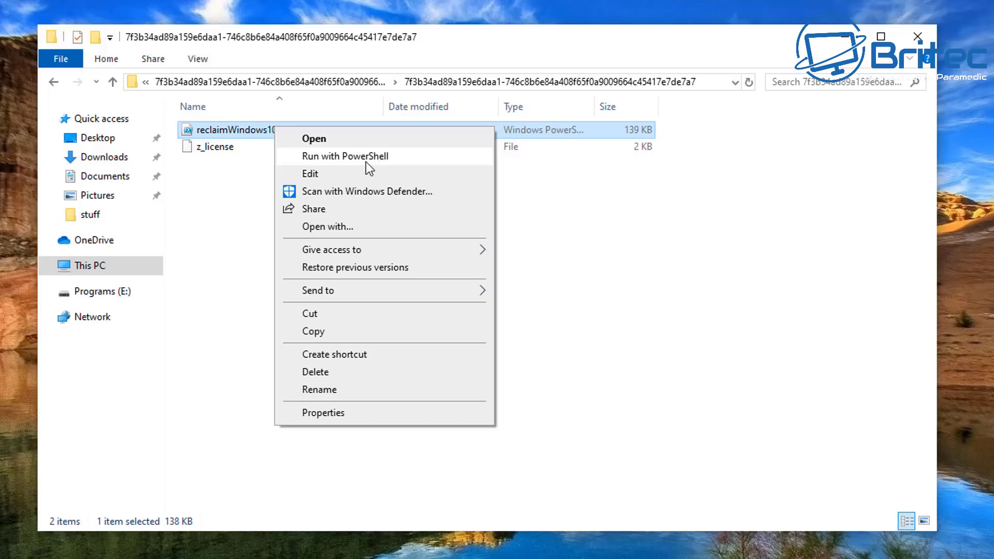
{"action": "left_click", "coordinate": [332, 139]}
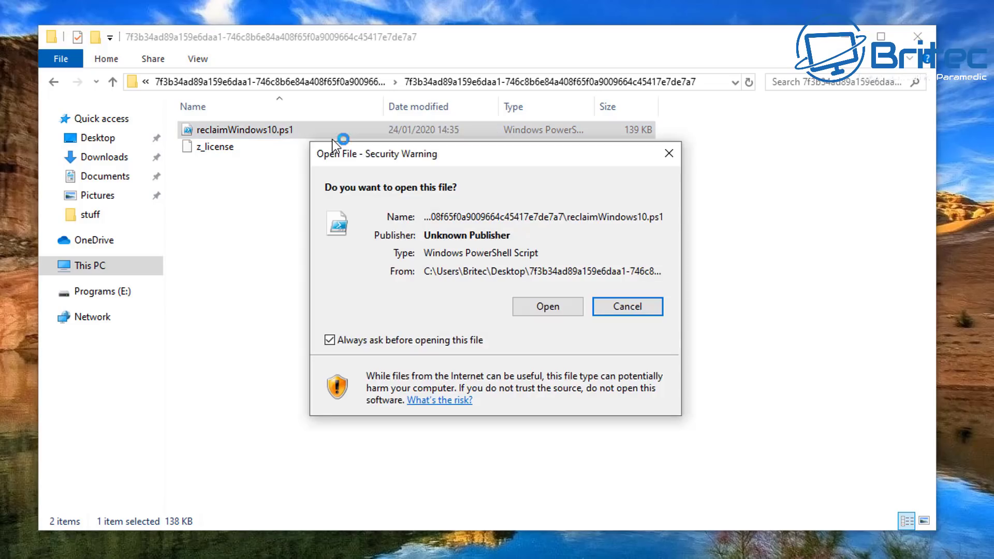
{"action": "left_click", "coordinate": [549, 309]}
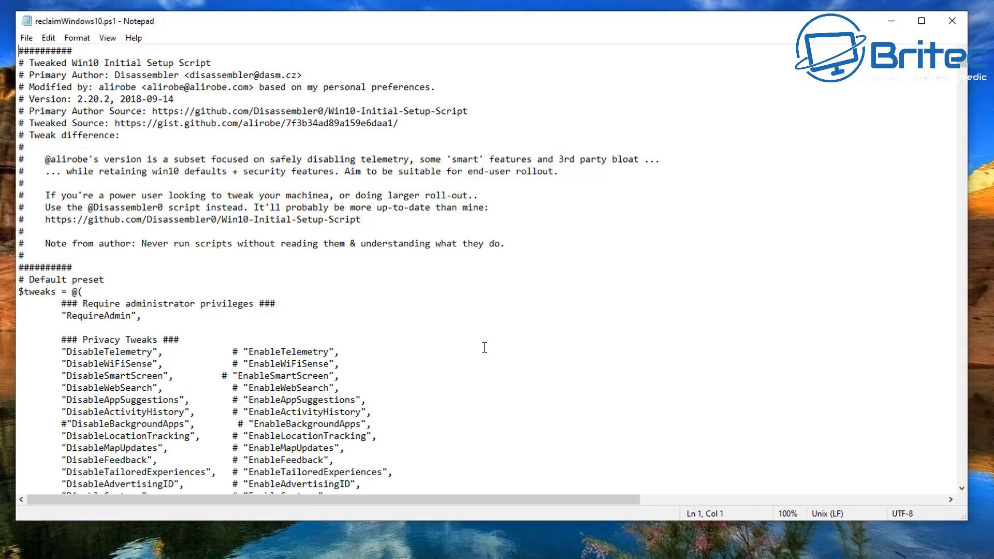
{"action": "scroll", "coordinate": [732, 315], "scroll_direction": "down", "scroll_amount": 4}
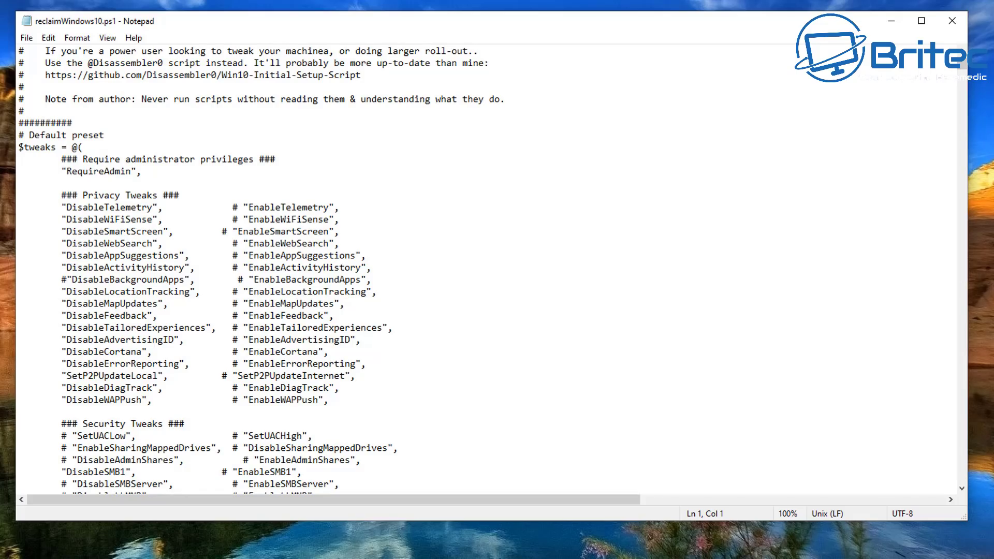
Step: Copy the entire text of the reclaimWindows10.ps1 script and minimize its Notepad window
{"action": "left_click_drag", "start_coordinate": [965, 66], "coordinate": [28, 33]}
{"action": "left_click", "coordinate": [48, 38]}
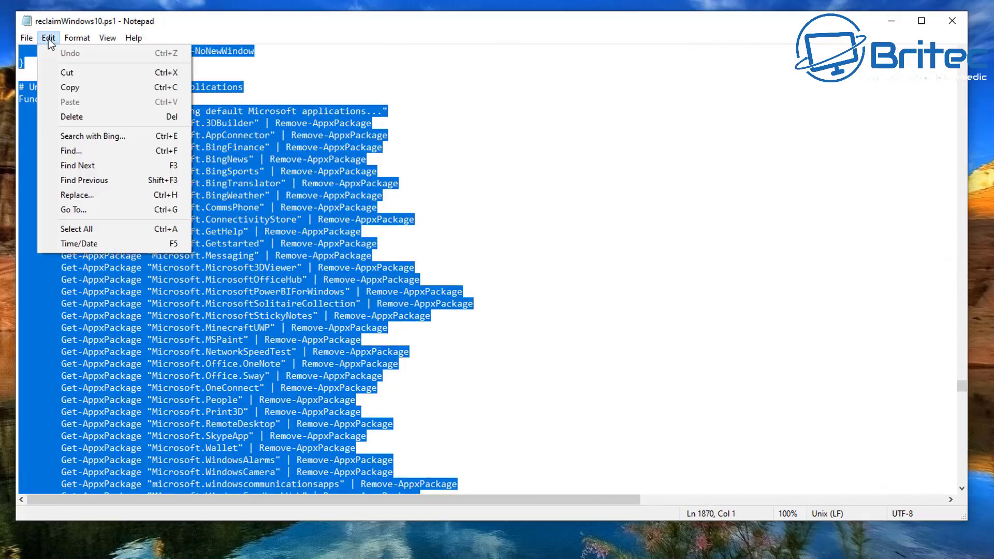
{"action": "left_click", "coordinate": [80, 230]}
{"action": "right_click", "coordinate": [102, 169]}
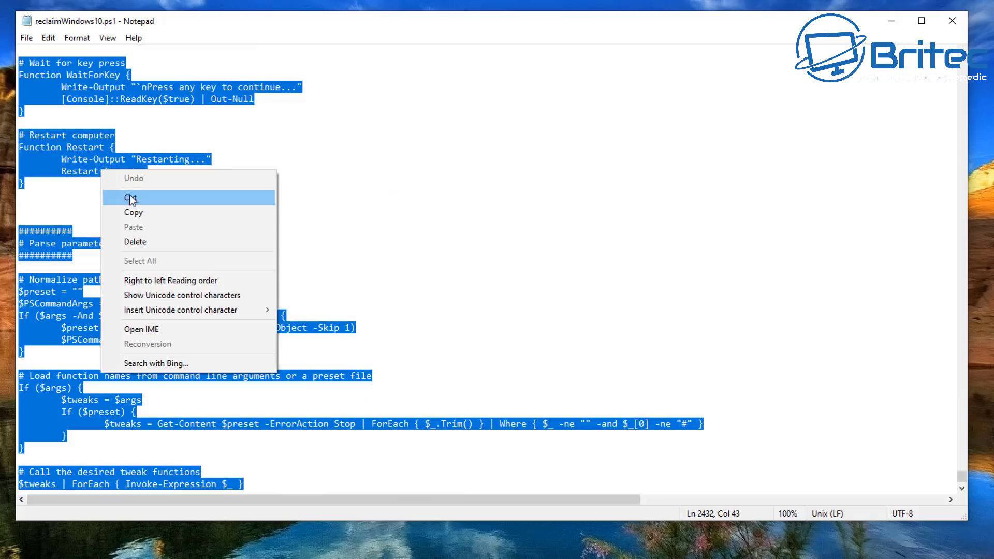
{"action": "left_click", "coordinate": [141, 212]}
{"action": "left_click", "coordinate": [886, 27]}
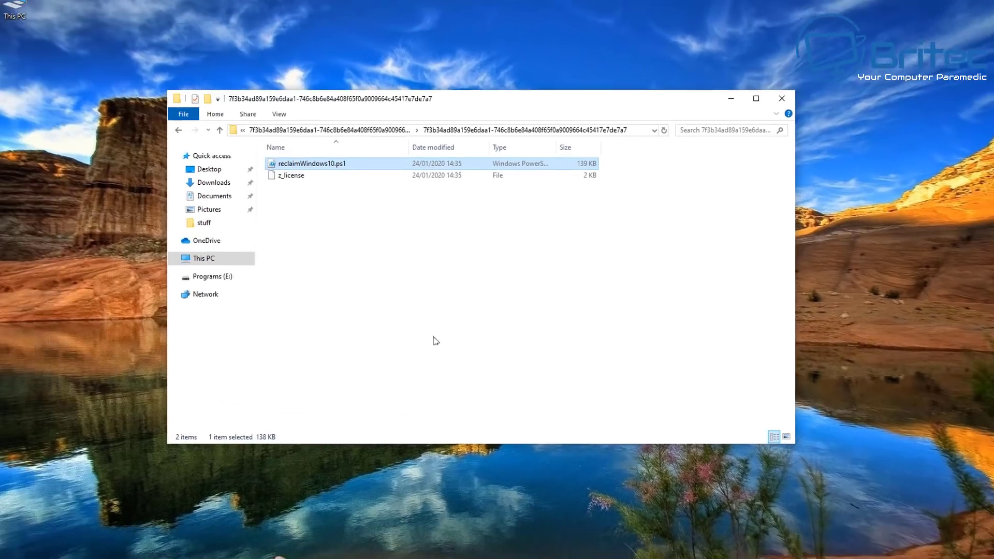
Step: Open Windows PowerShell with administrator rights, maximize its window, and paste the copied script into it
{"action": "right_click", "coordinate": [350, 172]}
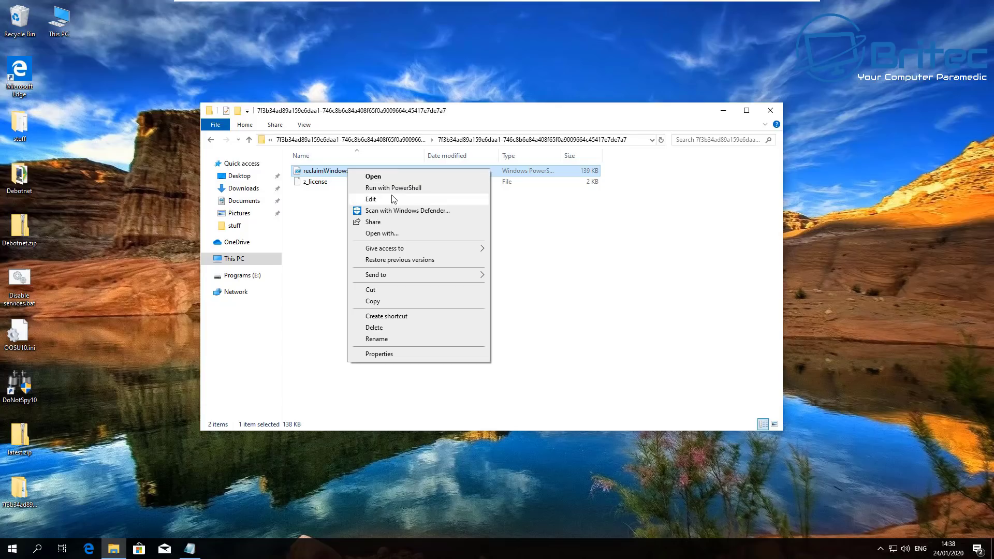
{"action": "left_click", "coordinate": [266, 378]}
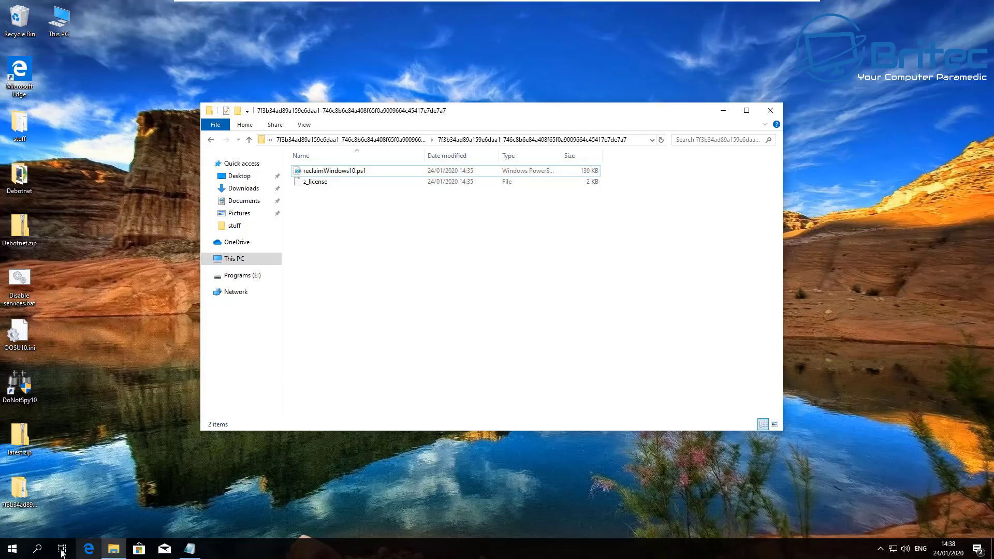
{"action": "left_click", "coordinate": [3, 553]}
{"action": "right_click", "coordinate": [2, 553]}
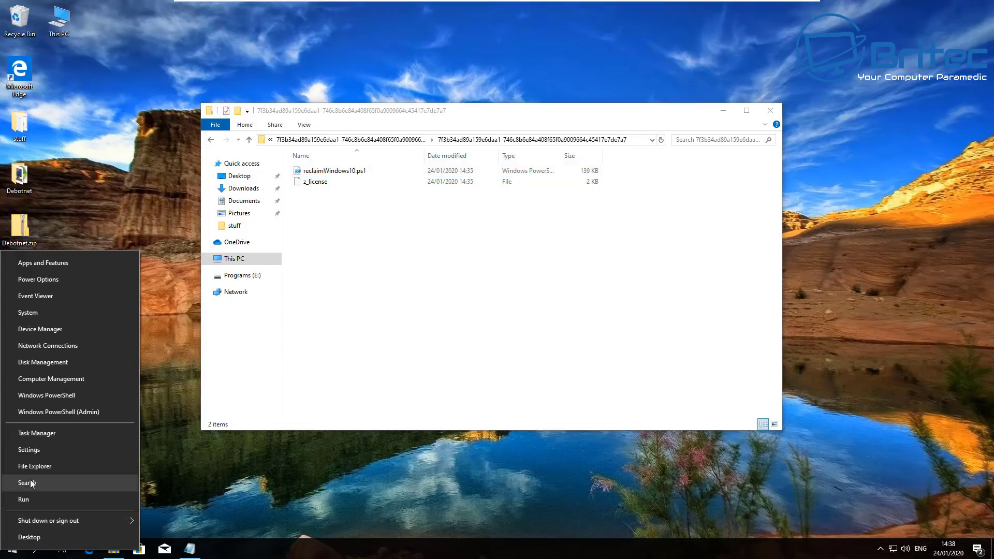
{"action": "left_click", "coordinate": [53, 412]}
{"action": "left_click", "coordinate": [471, 343]}
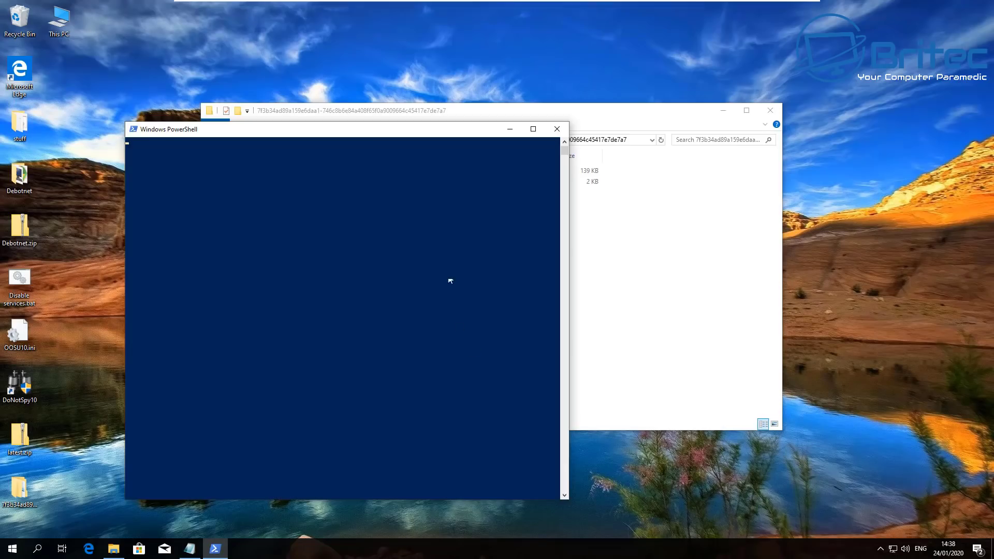
{"action": "left_click_drag", "start_coordinate": [357, 129], "coordinate": [497, 93]}
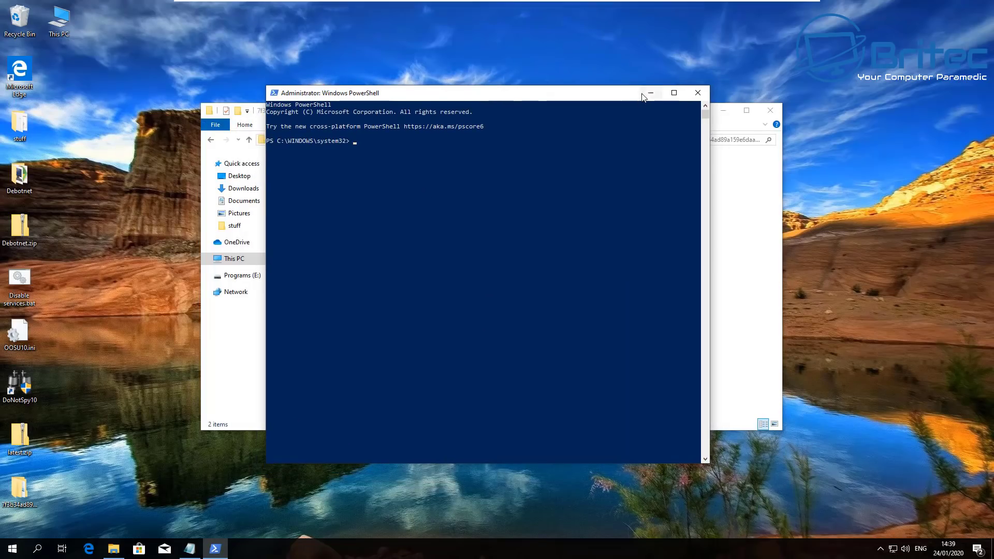
{"action": "left_click", "coordinate": [674, 94]}
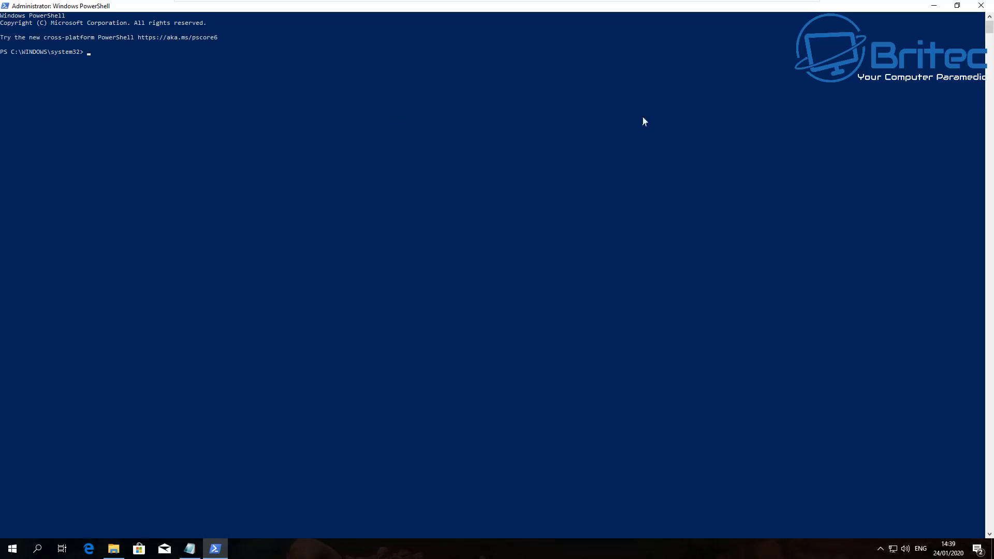
{"action": "right_click", "coordinate": [161, 136]}
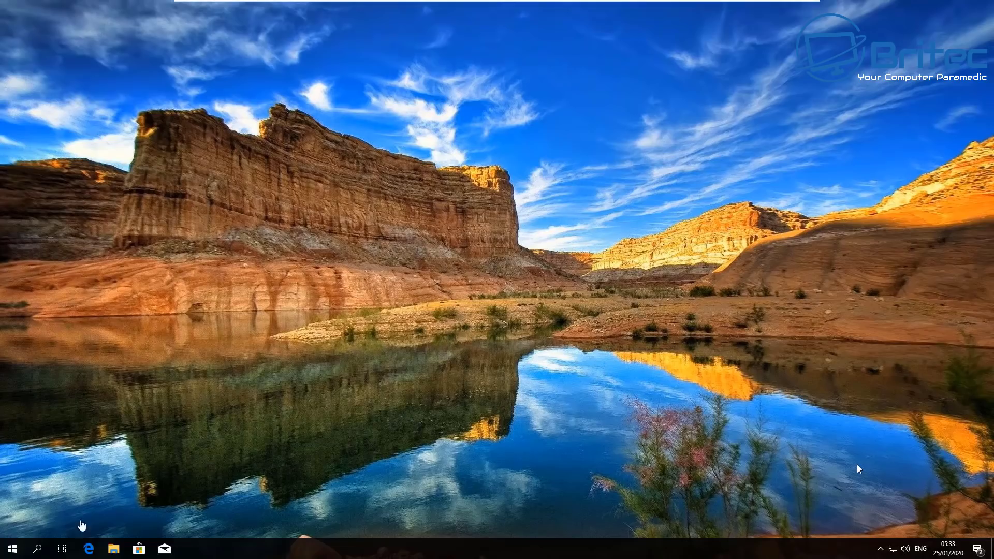
Step: Open the Windows search panel to check what it offers, and close it again
{"action": "left_click", "coordinate": [38, 550]}
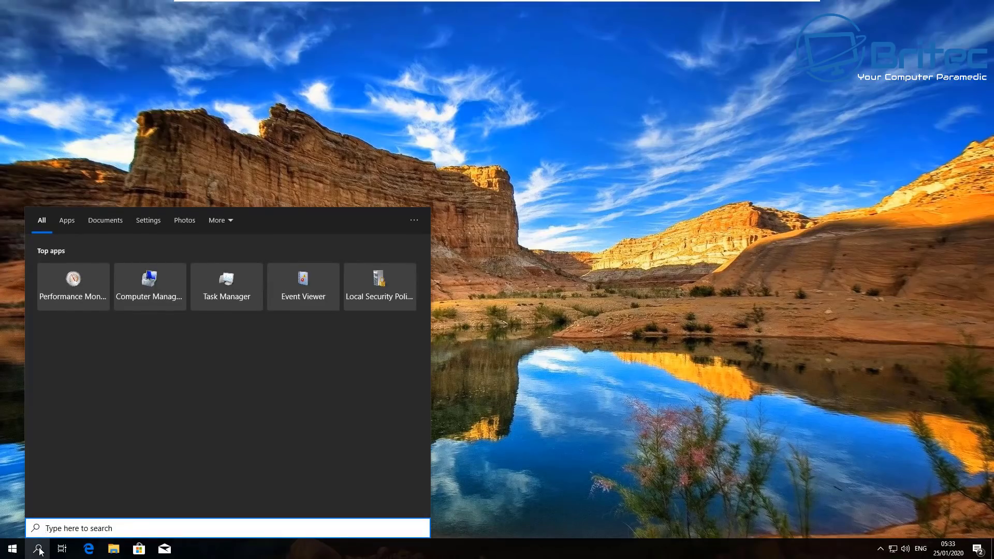
{"action": "left_click", "coordinate": [39, 551]}
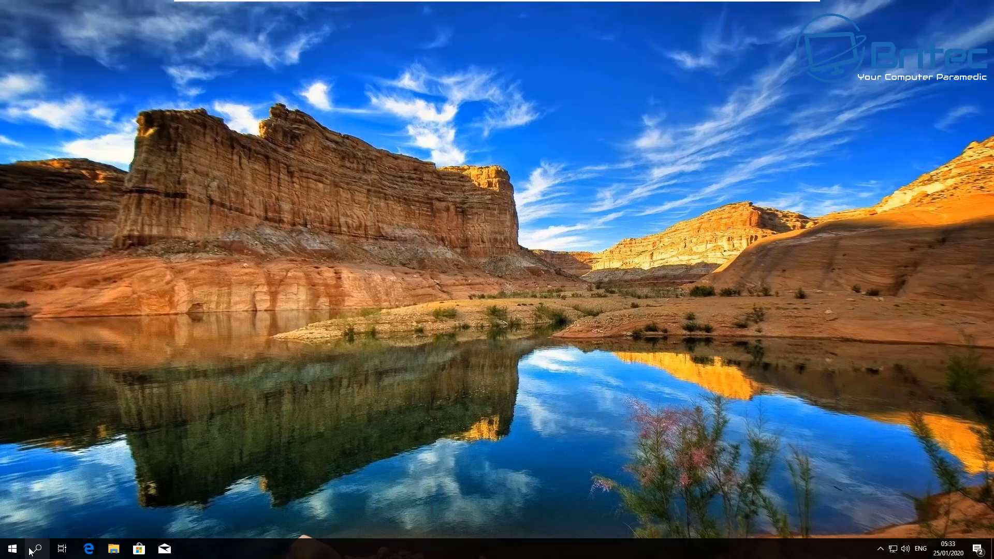
{"action": "left_click", "coordinate": [35, 550]}
{"action": "left_click", "coordinate": [35, 550]}
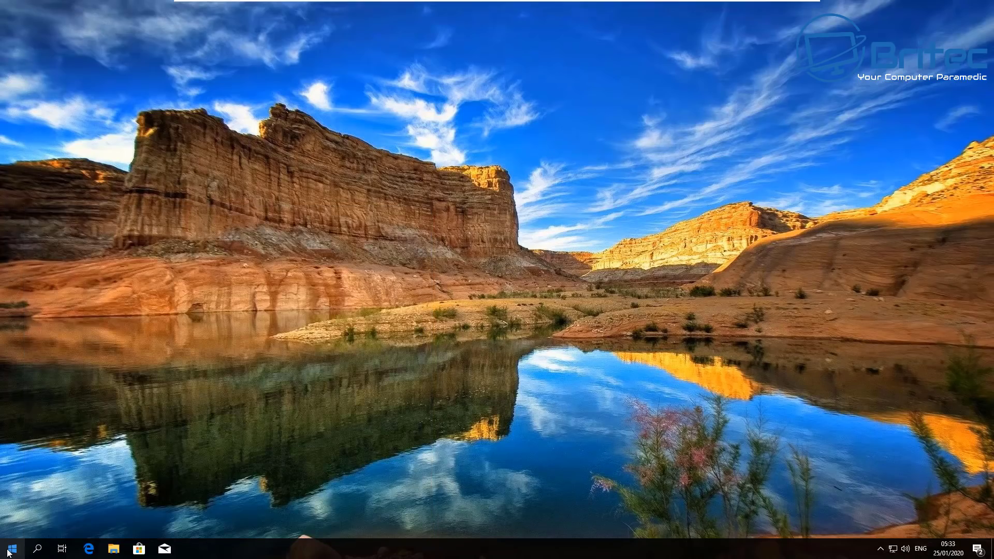
Step: Open the Windows Privacy settings and review the General, Speech, Inking & typing personalization, and Diagnostics & feedback pages
{"action": "left_click", "coordinate": [9, 552]}
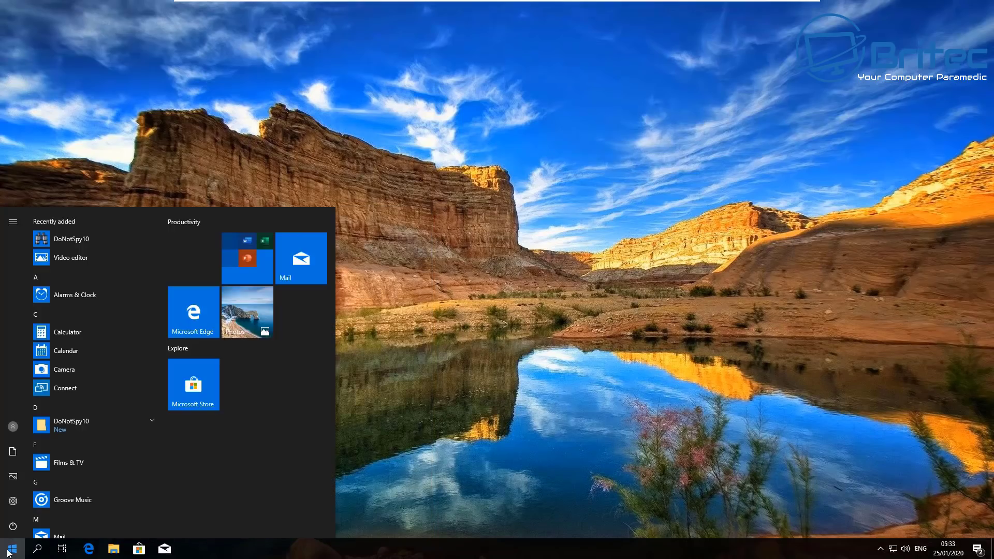
{"action": "left_click", "coordinate": [14, 502]}
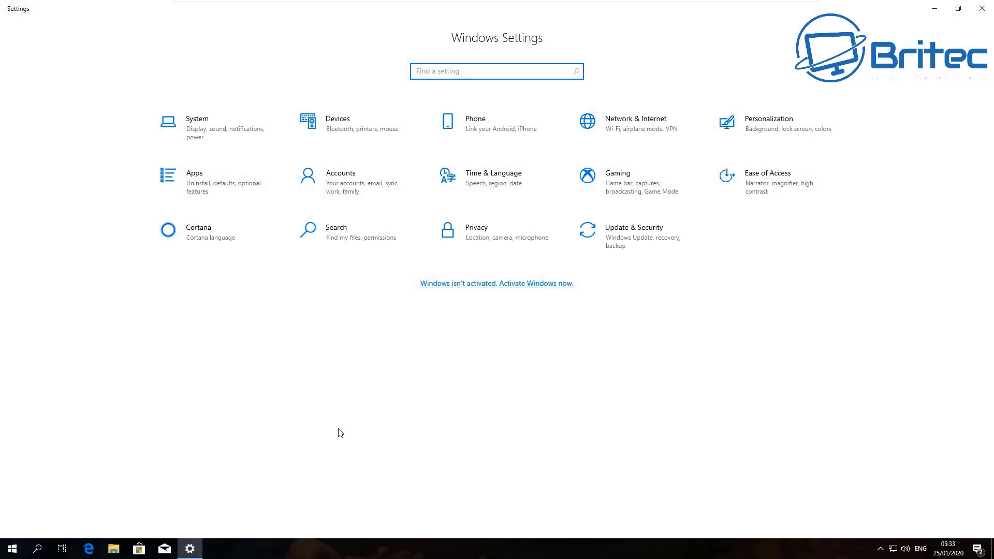
{"action": "left_click", "coordinate": [494, 247]}
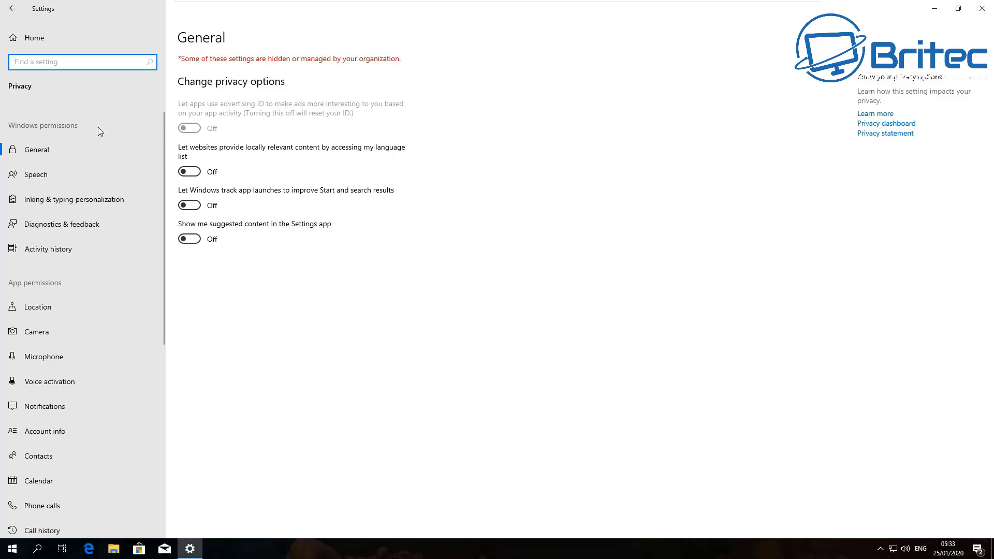
{"action": "left_click", "coordinate": [51, 154]}
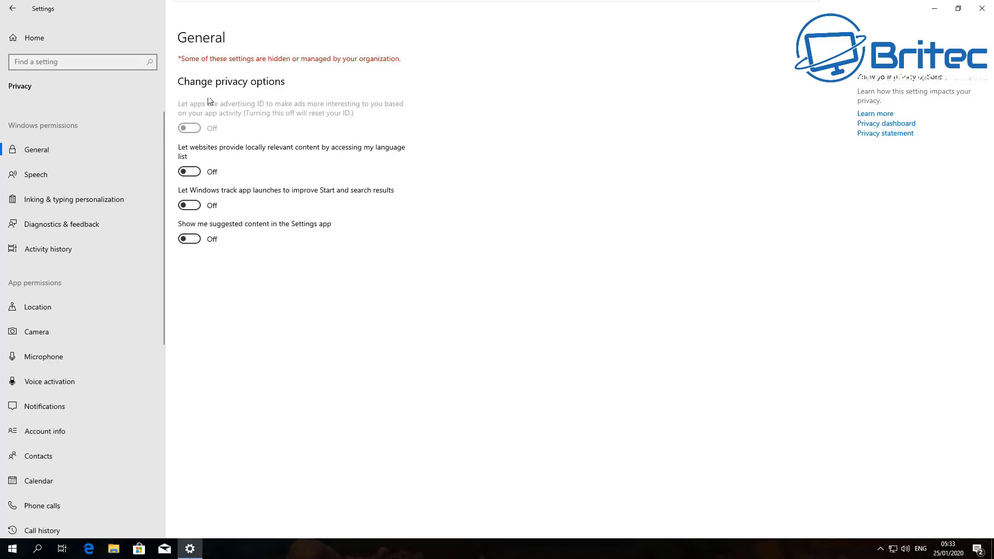
{"action": "left_click", "coordinate": [49, 173]}
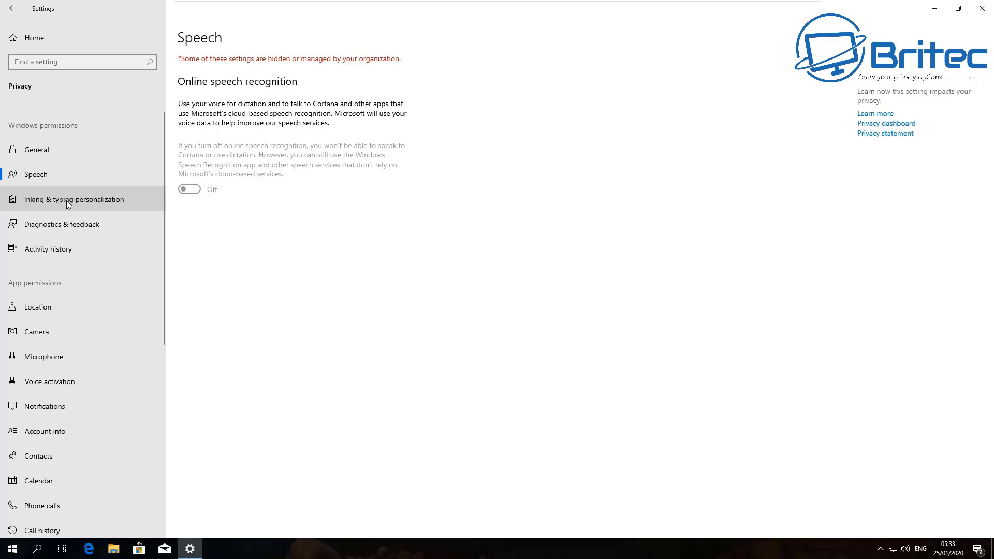
{"action": "left_click", "coordinate": [50, 202]}
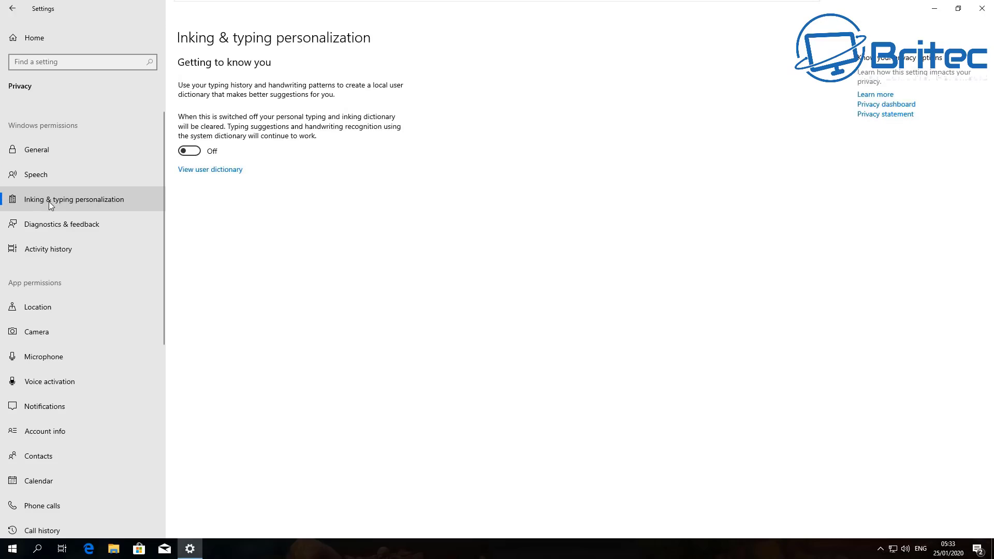
{"action": "left_click", "coordinate": [41, 226]}
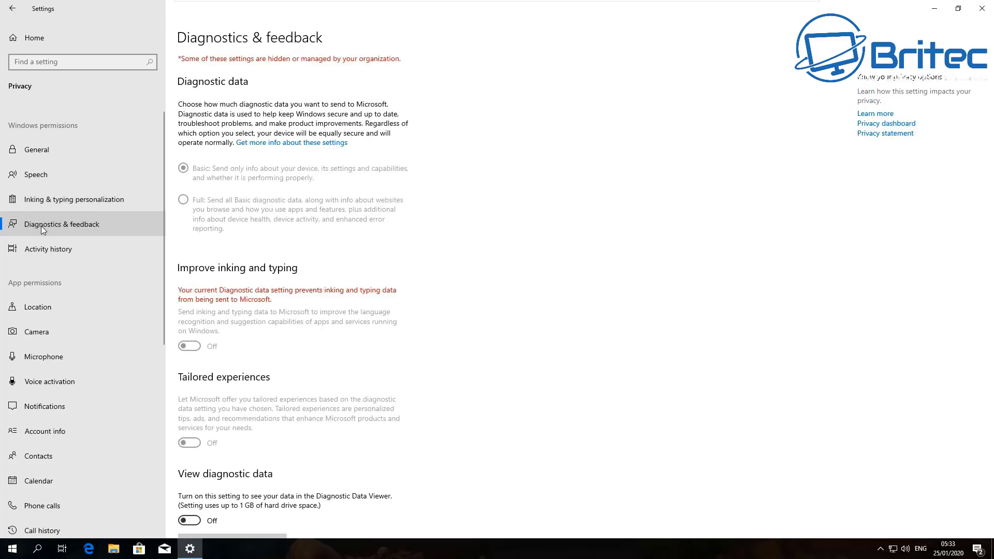
Step: Review the rest of the Diagnostics & feedback page, and the Activity history, Location, Camera and Microphone privacy pages
{"action": "scroll", "coordinate": [255, 277], "scroll_direction": "down", "scroll_amount": 5}
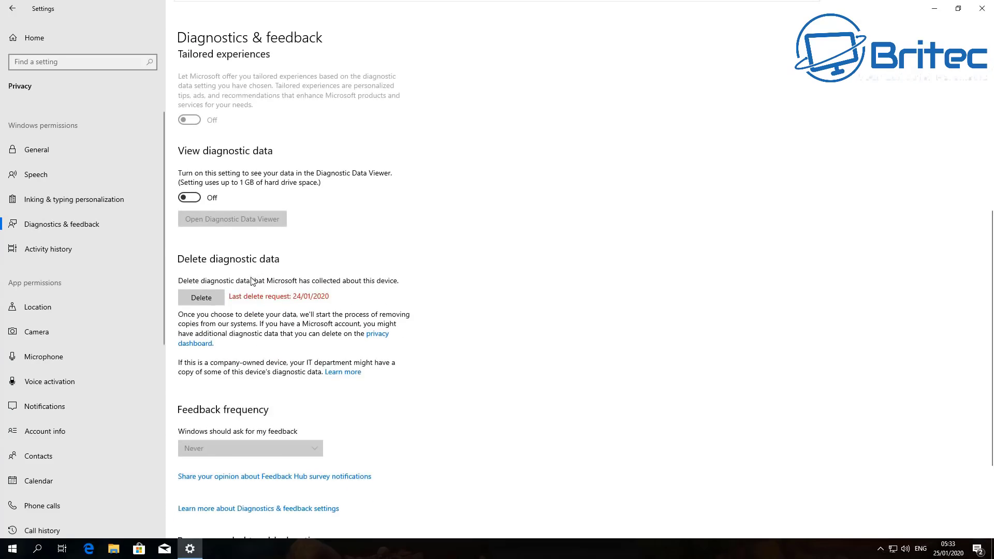
{"action": "left_click", "coordinate": [44, 250]}
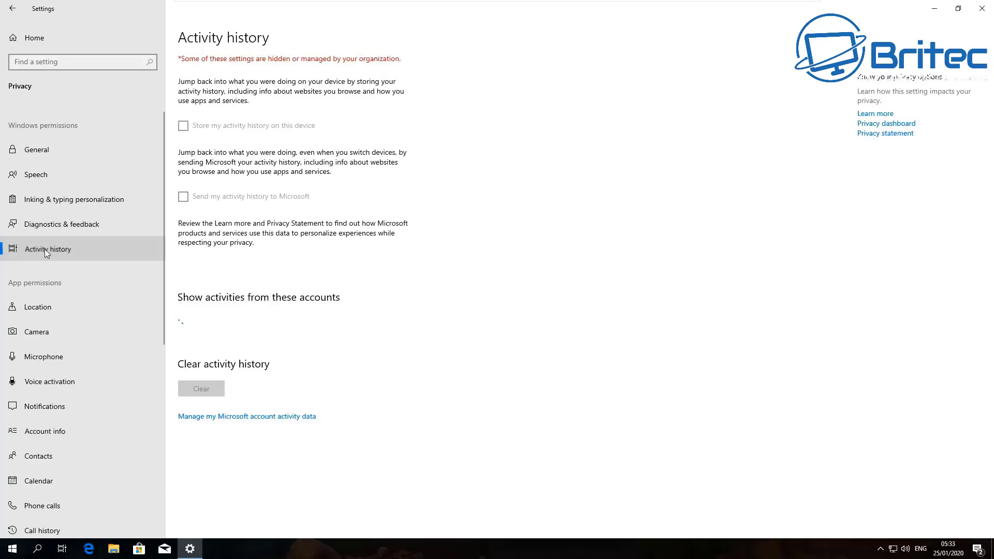
{"action": "left_click", "coordinate": [91, 301]}
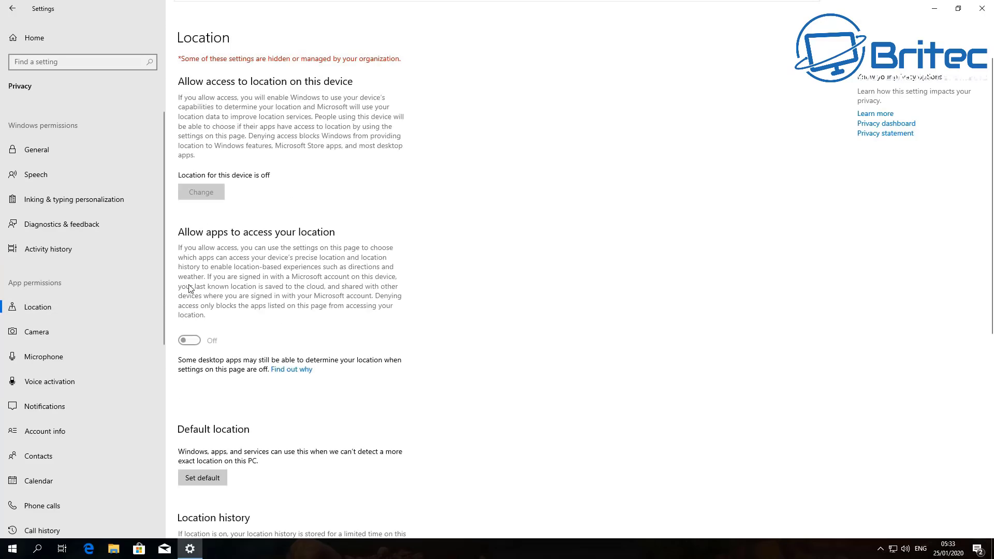
{"action": "scroll", "coordinate": [191, 290], "scroll_direction": "down", "scroll_amount": 3}
{"action": "scroll", "coordinate": [299, 340], "scroll_direction": "down", "scroll_amount": 4}
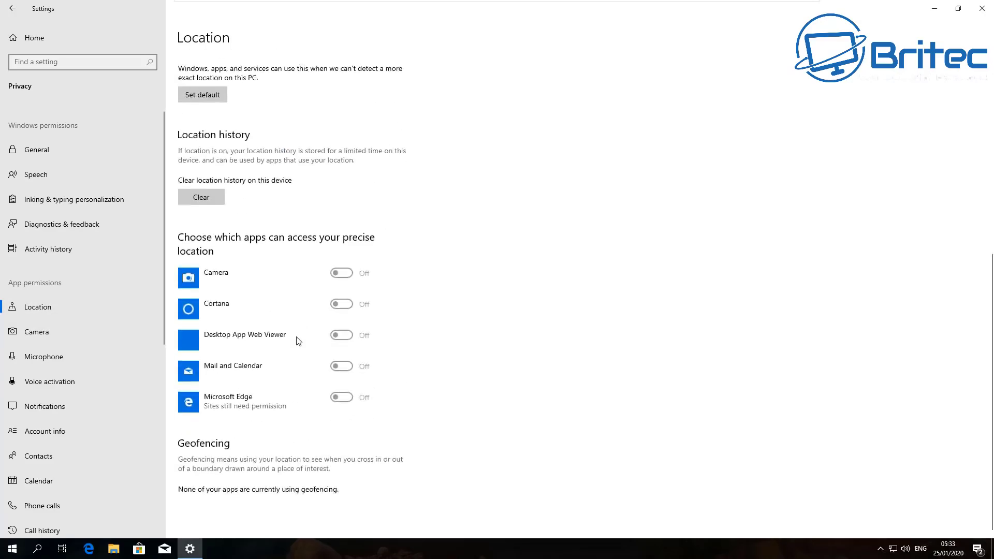
{"action": "left_click", "coordinate": [51, 334]}
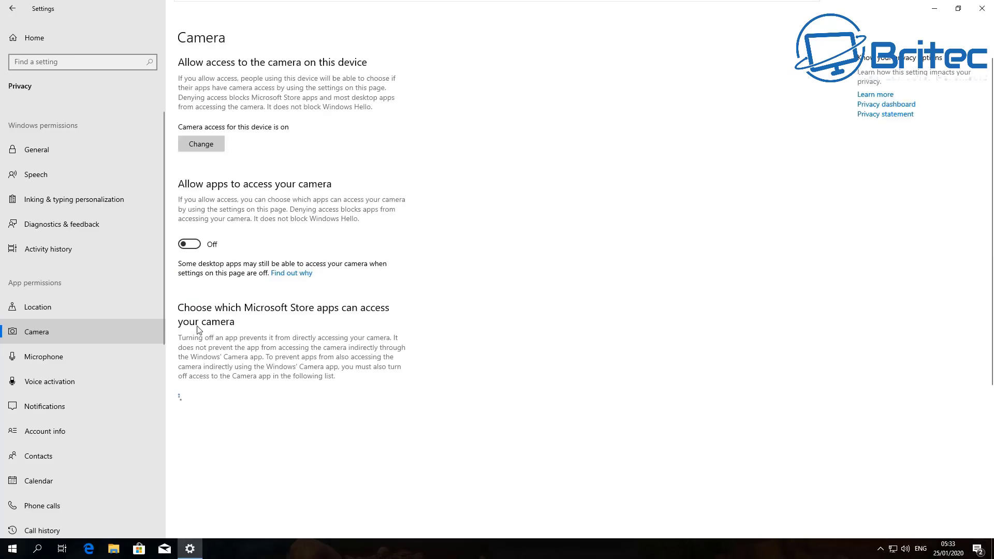
{"action": "left_click", "coordinate": [52, 359]}
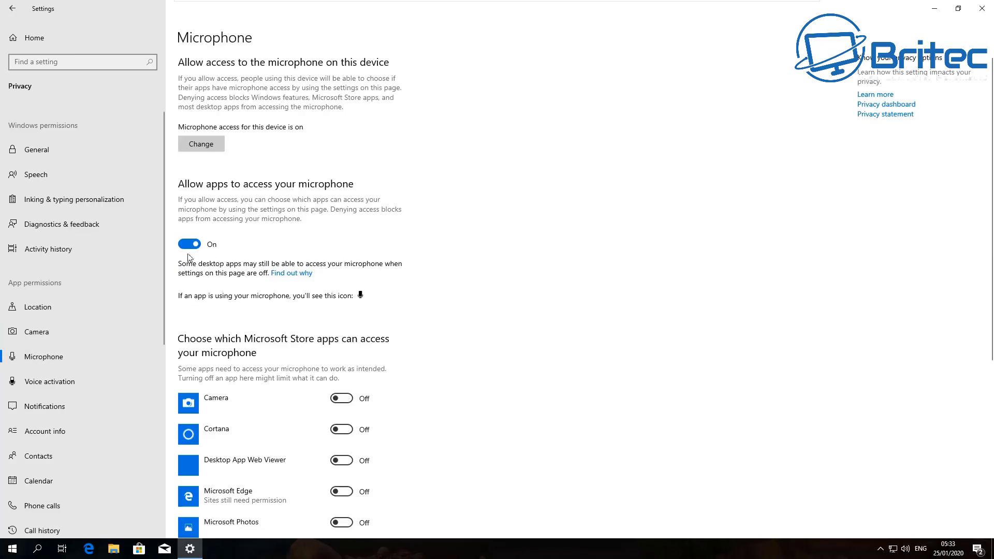
{"action": "scroll", "coordinate": [404, 359], "scroll_direction": "down", "scroll_amount": 5}
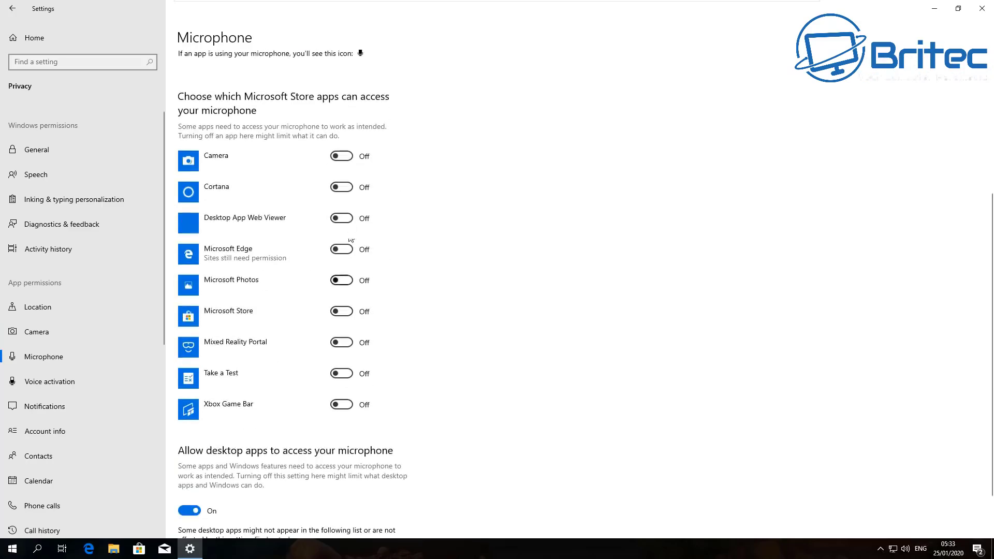
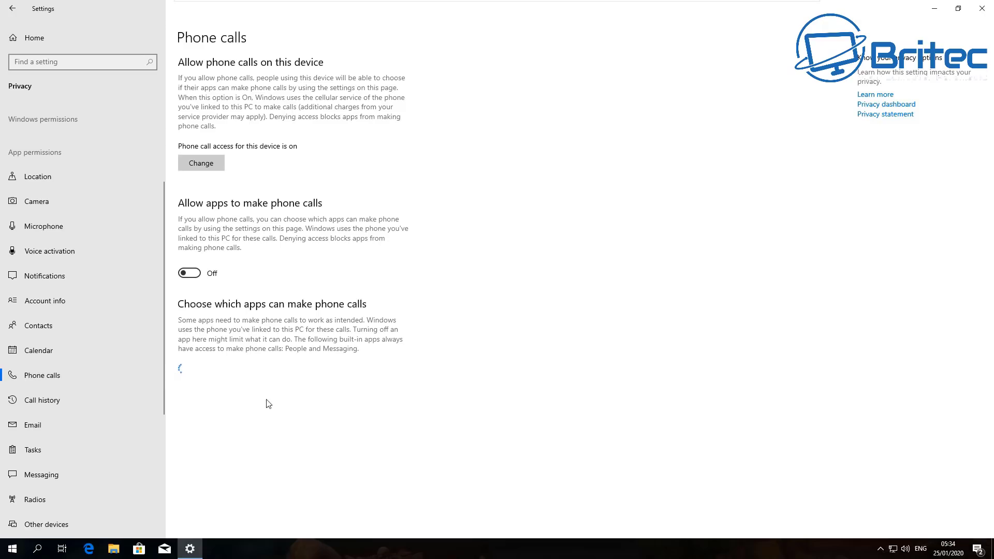
Step: Review the Call history, Email, Tasks, Messaging, Radios and Other devices privacy pages
{"action": "left_click", "coordinate": [45, 397]}
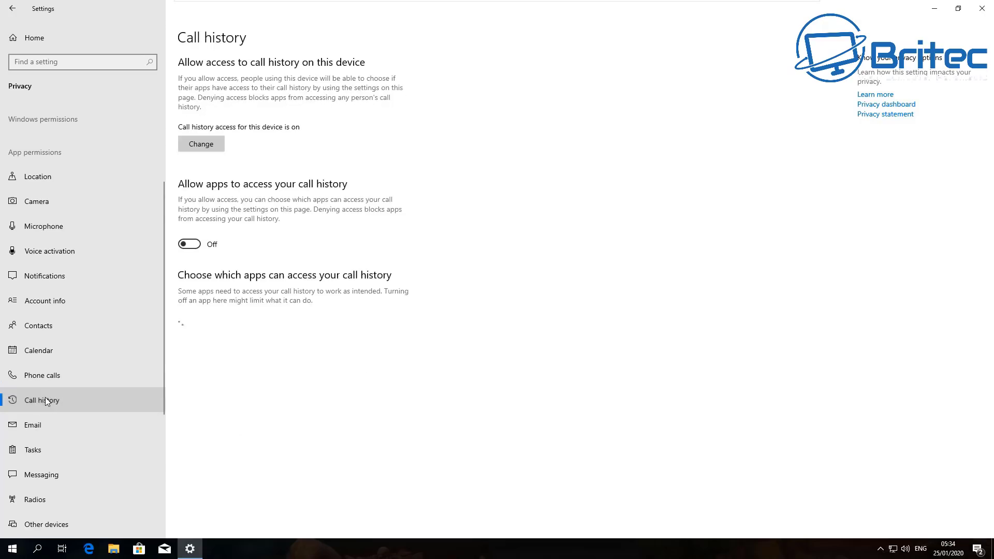
{"action": "left_click", "coordinate": [46, 425]}
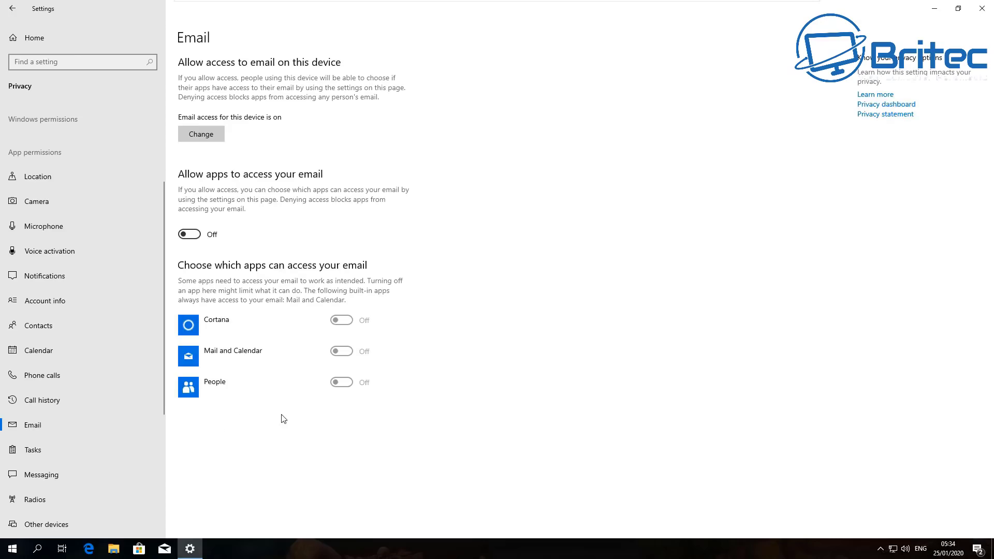
{"action": "scroll", "coordinate": [105, 454], "scroll_direction": "down", "scroll_amount": 3}
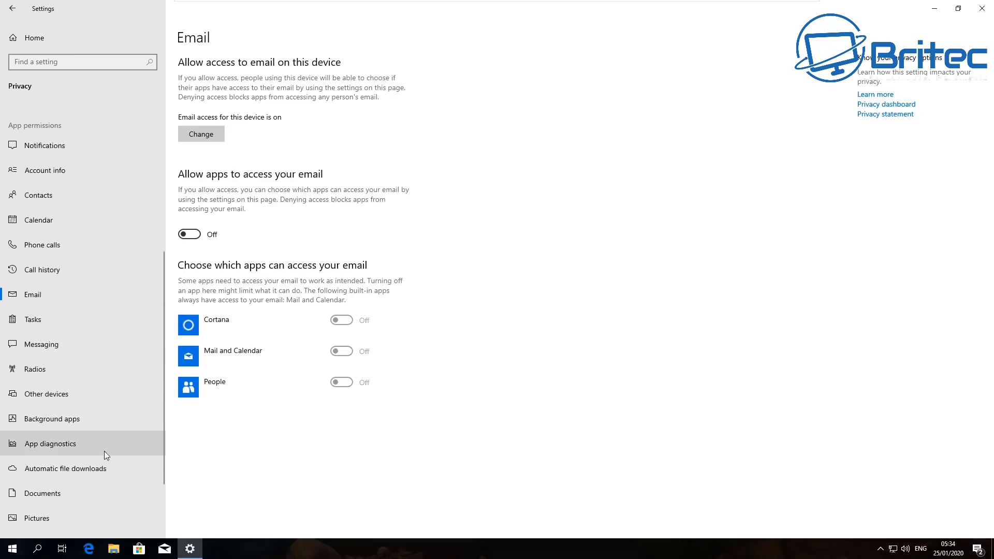
{"action": "left_click", "coordinate": [22, 323]}
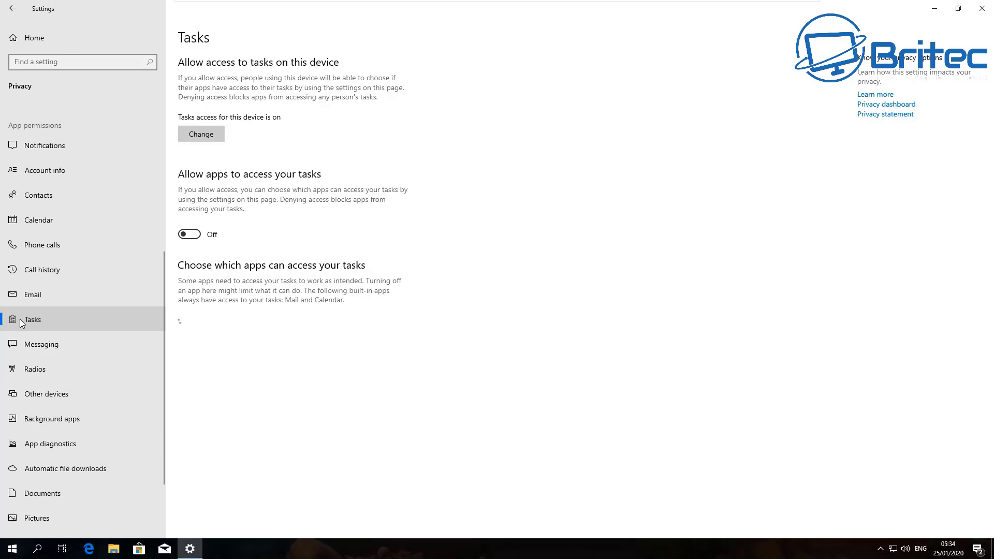
{"action": "left_click", "coordinate": [35, 342]}
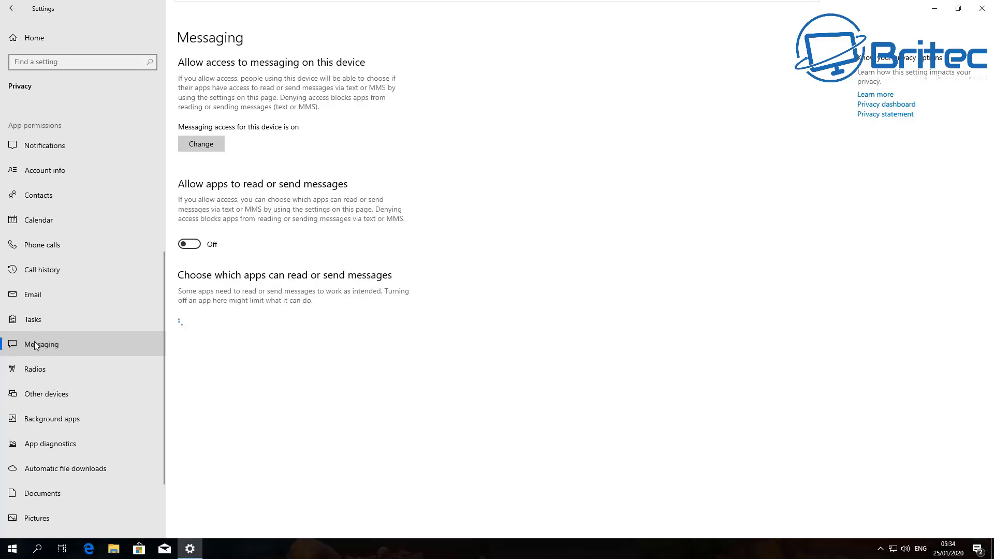
{"action": "left_click", "coordinate": [38, 372]}
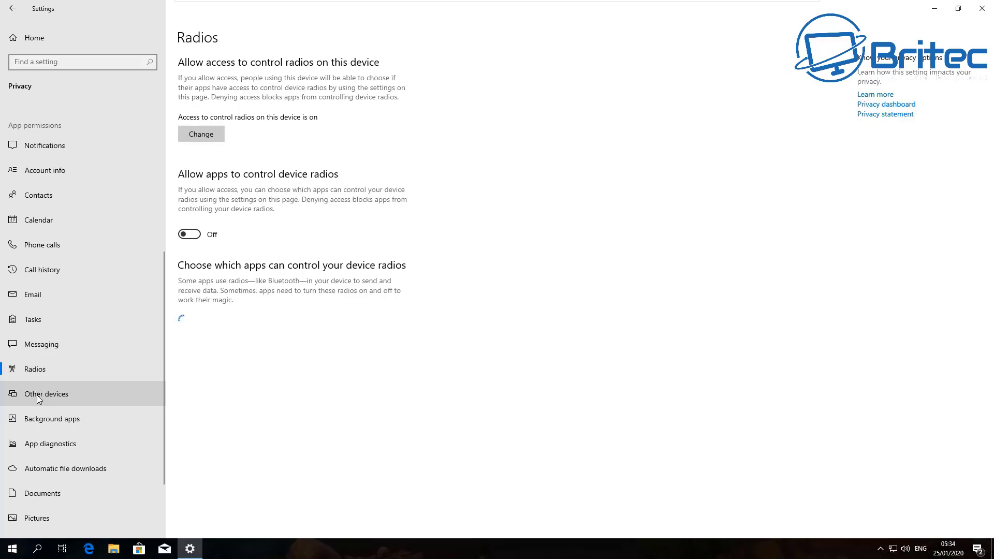
{"action": "left_click", "coordinate": [38, 396]}
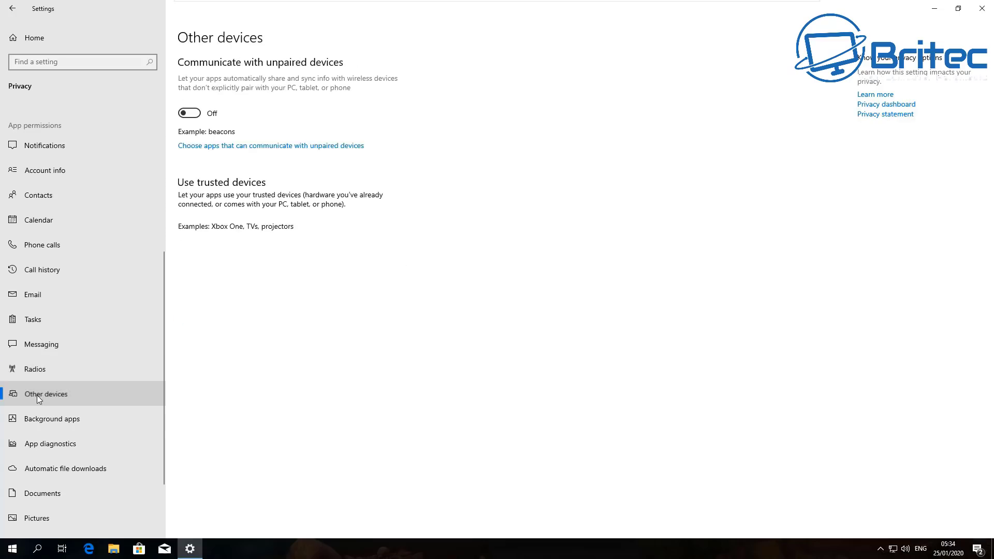
Step: Examine the Background apps page for which apps are allowed to run in the background
{"action": "left_click", "coordinate": [46, 425]}
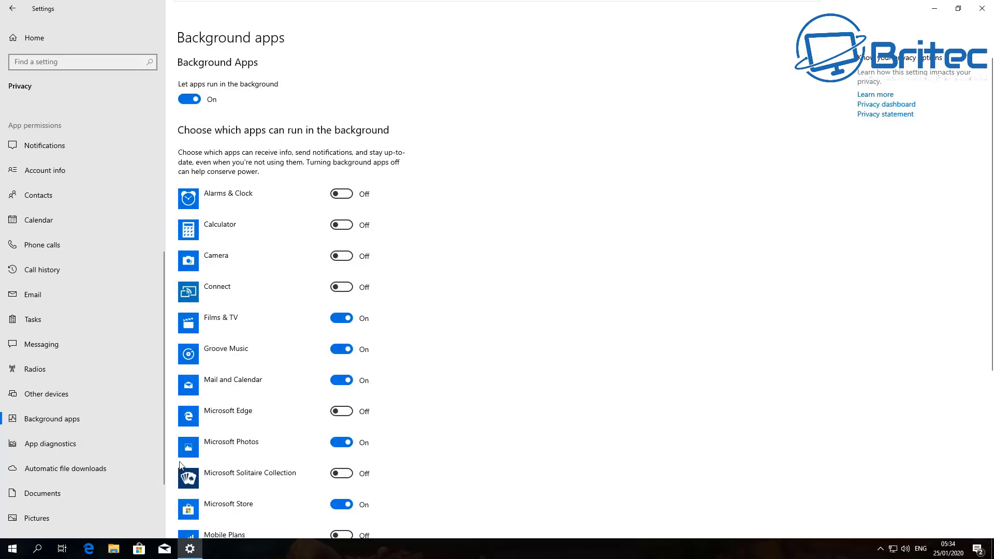
{"action": "scroll", "coordinate": [184, 456], "scroll_direction": "down", "scroll_amount": 3}
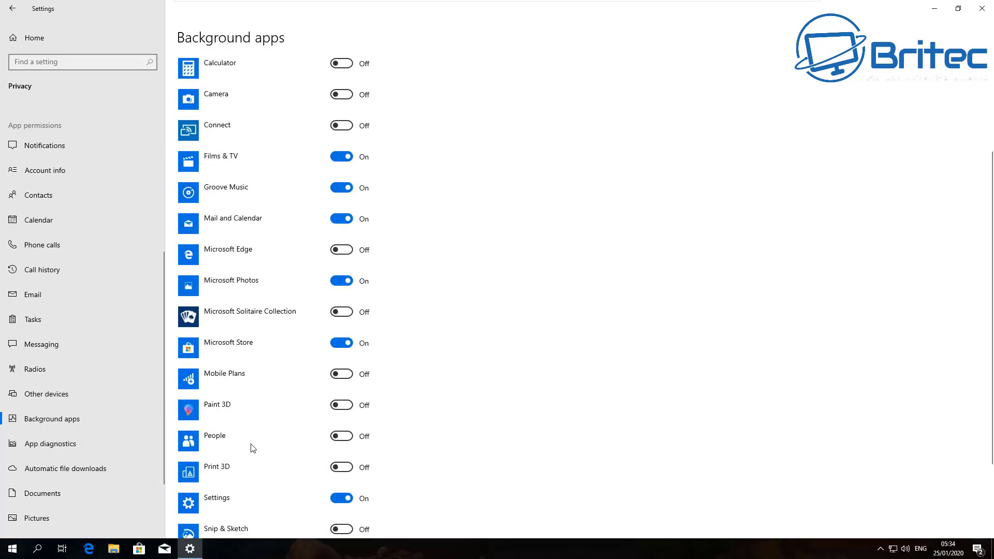
{"action": "scroll", "coordinate": [252, 448], "scroll_direction": "down", "scroll_amount": 3}
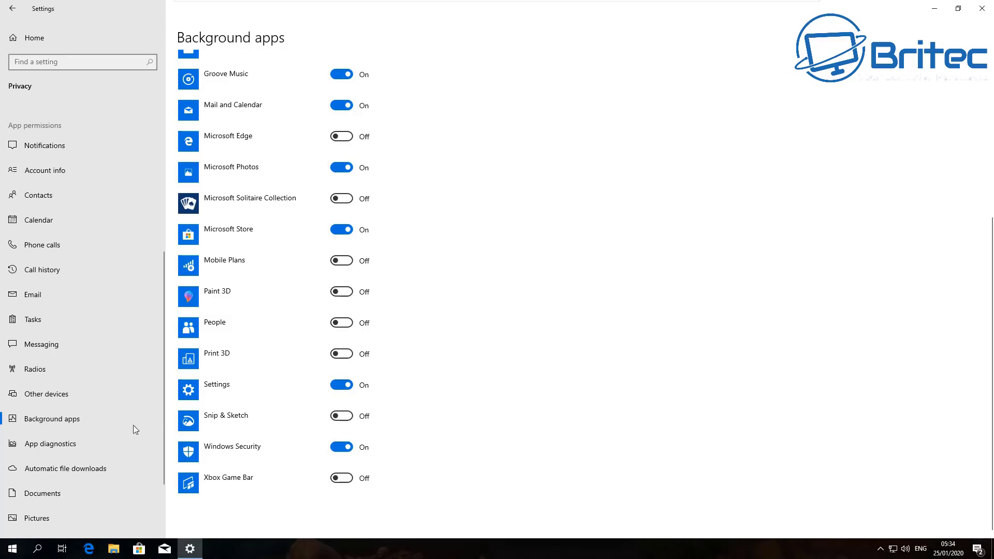
Step: Review the privacy pages from App diagnostics and Automatic file downloads through Documents, Pictures, Videos and File system, and close Settings
{"action": "scroll", "coordinate": [64, 456], "scroll_direction": "down", "scroll_amount": 2}
{"action": "left_click", "coordinate": [53, 380]}
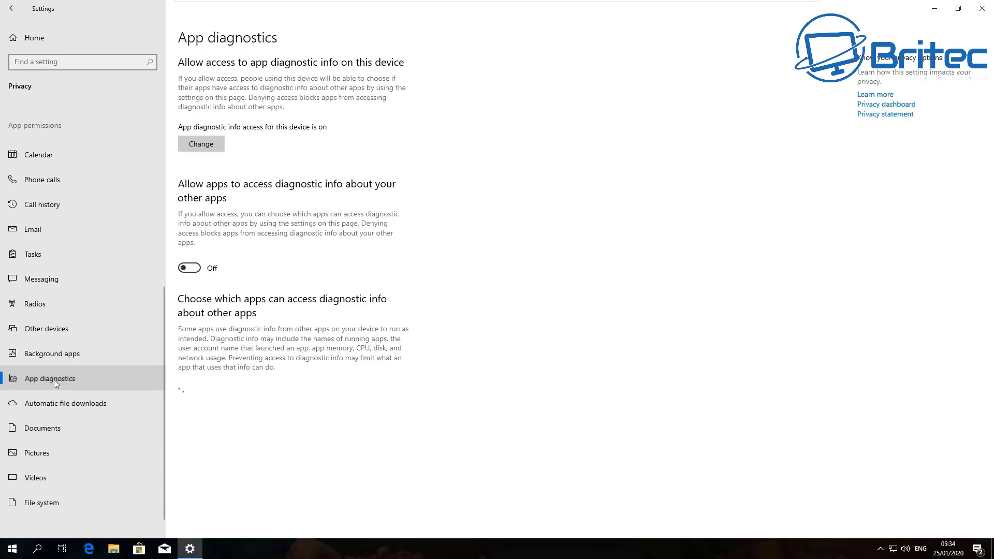
{"action": "left_click", "coordinate": [38, 405]}
{"action": "left_click", "coordinate": [37, 426]}
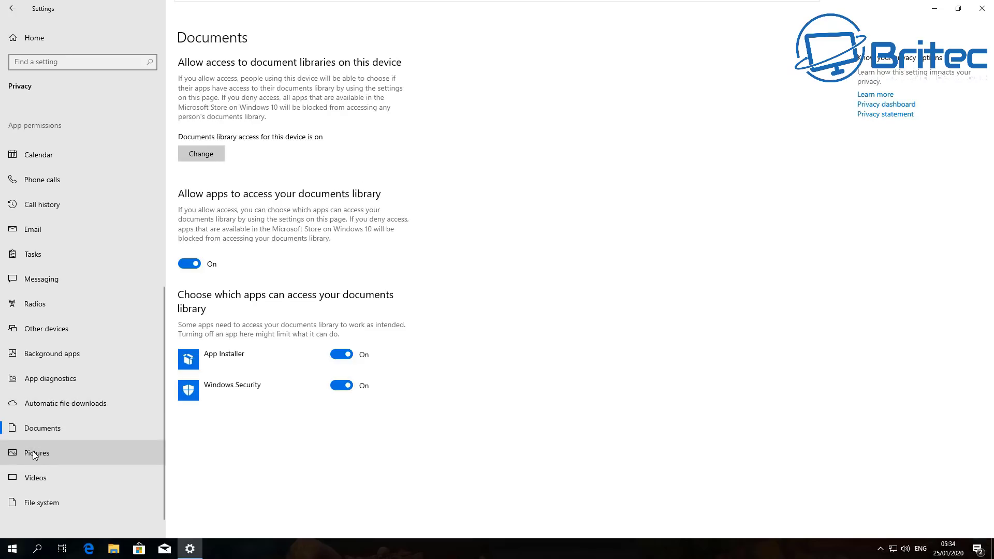
{"action": "left_click", "coordinate": [34, 454]}
{"action": "left_click", "coordinate": [32, 487]}
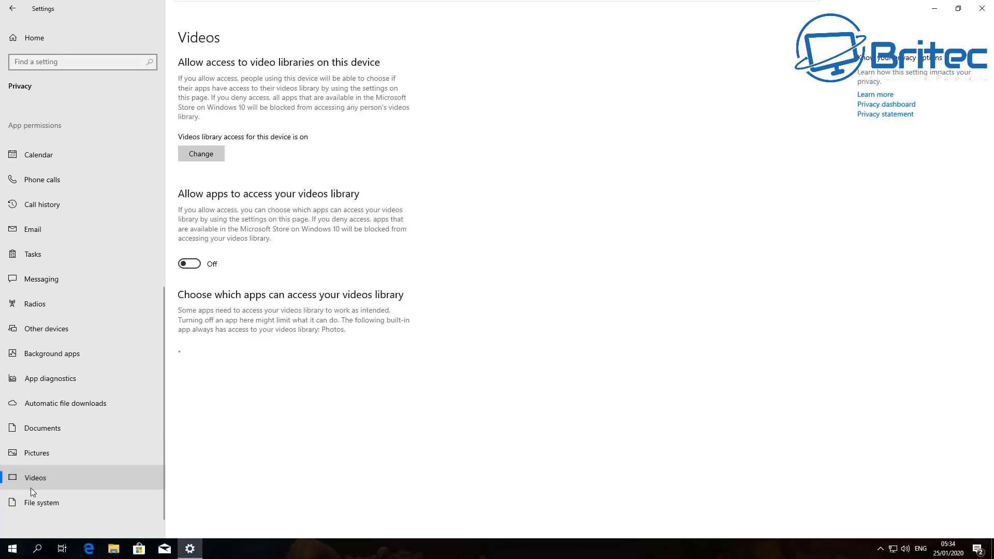
{"action": "left_click", "coordinate": [32, 505]}
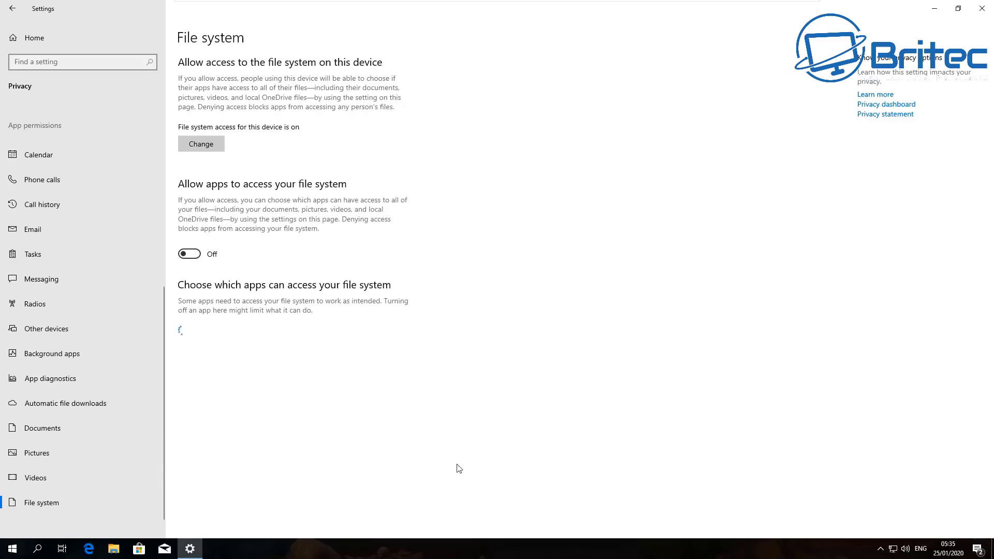
{"action": "left_click", "coordinate": [984, 10]}
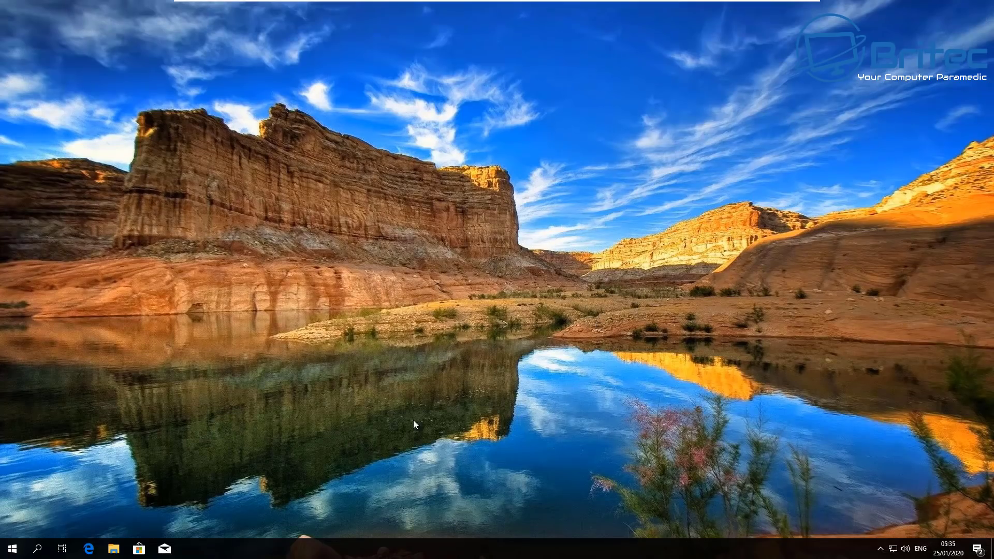
Step: Search Windows for "services", open the Services console, and sort the list by startup type
{"action": "left_click", "coordinate": [37, 550]}
{"action": "type", "text": "services"}
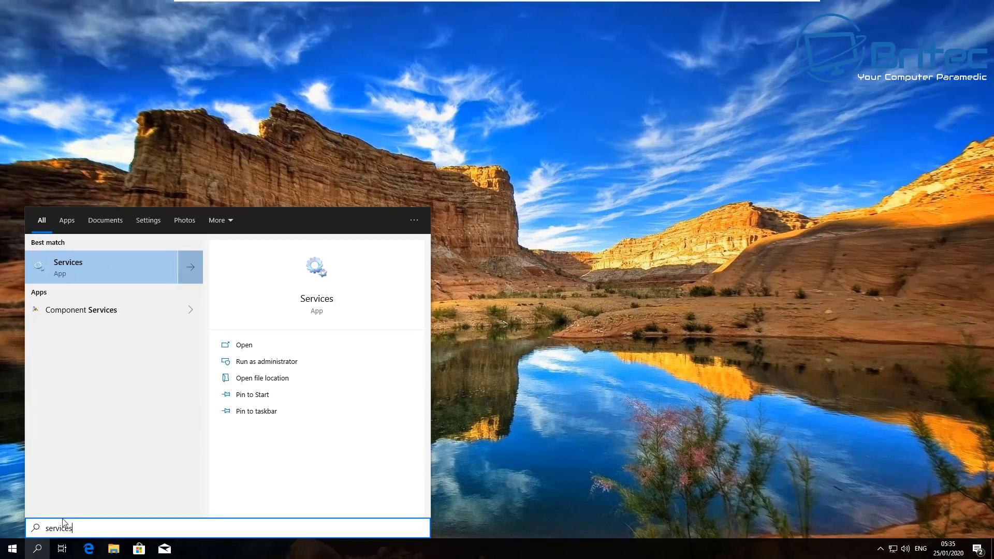
{"action": "left_click", "coordinate": [69, 266]}
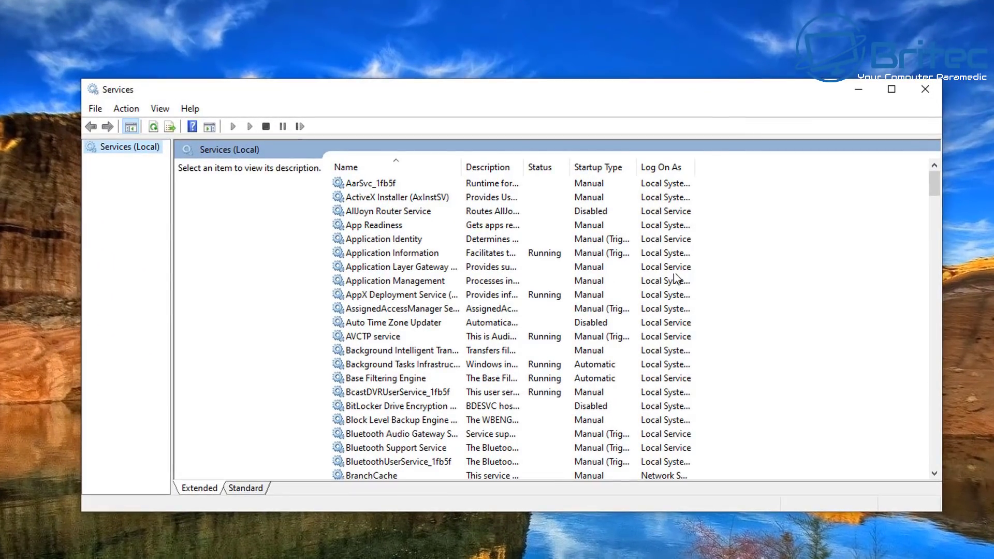
{"action": "left_click", "coordinate": [600, 169]}
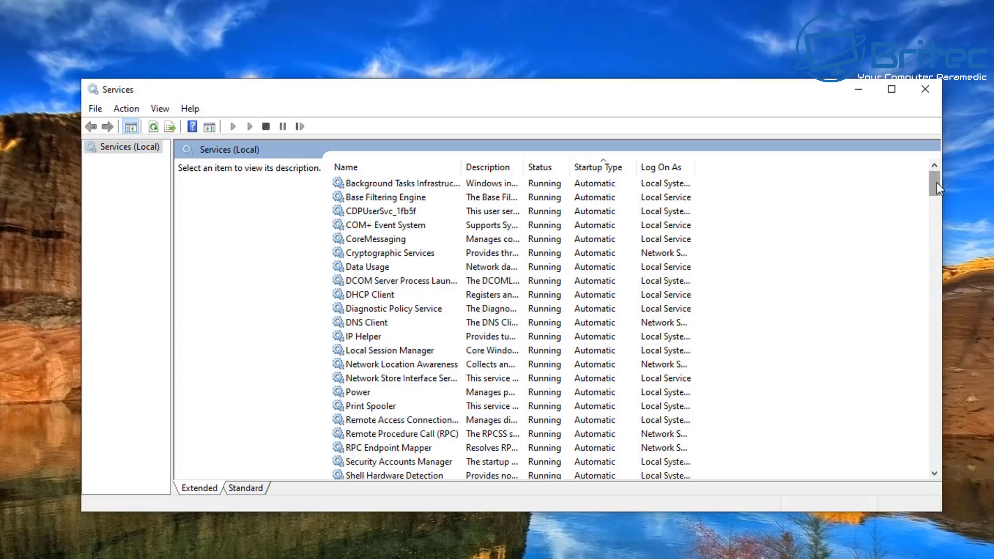
Step: Examine the disabled and manual services in the sorted list, and close the Services window
{"action": "left_click_drag", "start_coordinate": [936, 183], "coordinate": [939, 246]}
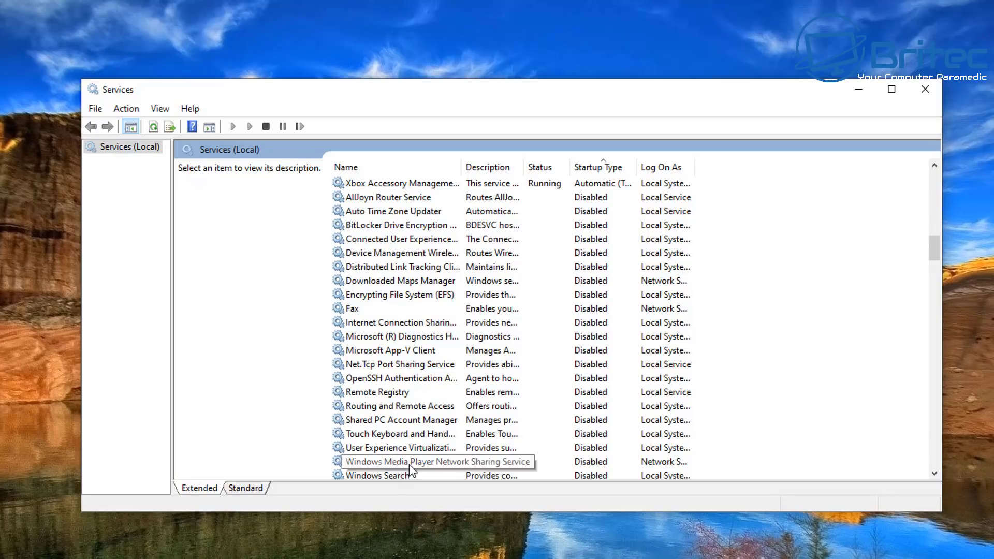
{"action": "scroll", "coordinate": [434, 452], "scroll_direction": "down", "scroll_amount": 1}
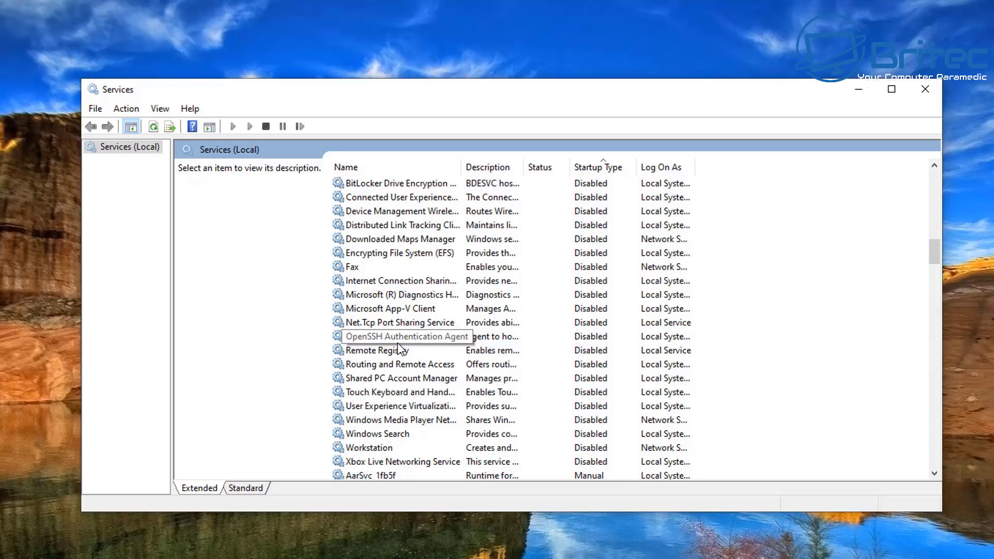
{"action": "scroll", "coordinate": [399, 345], "scroll_direction": "down", "scroll_amount": 20}
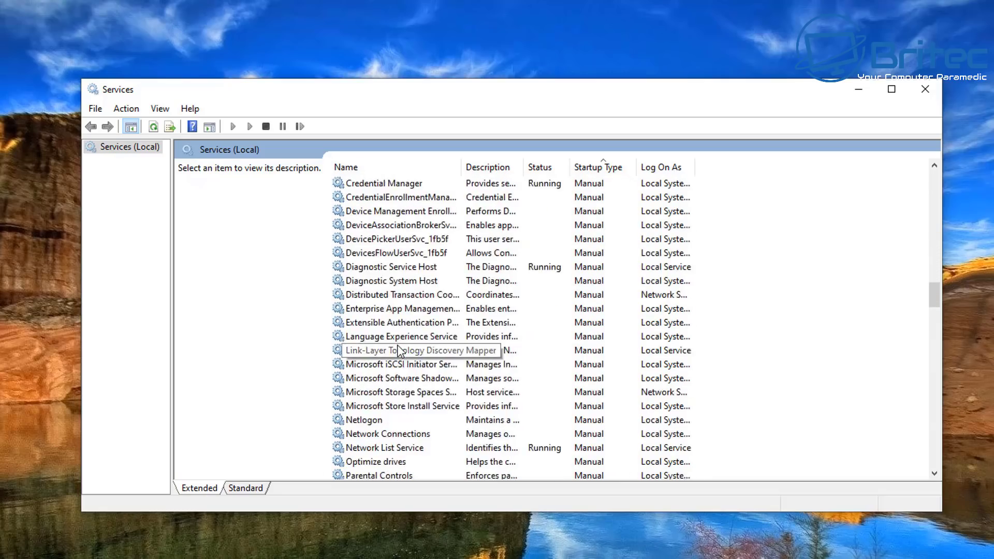
{"action": "scroll", "coordinate": [399, 350], "scroll_direction": "down", "scroll_amount": 3}
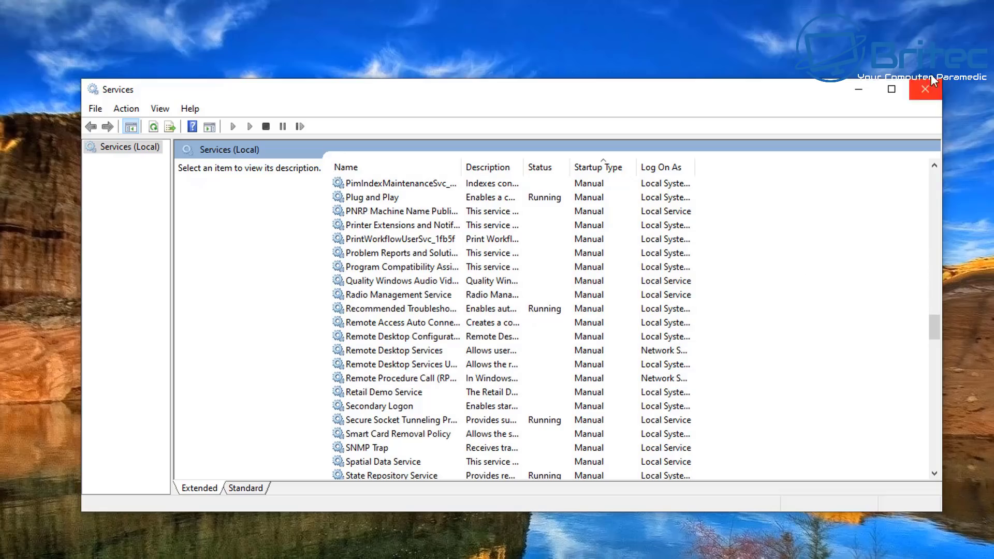
{"action": "left_click", "coordinate": [926, 94]}
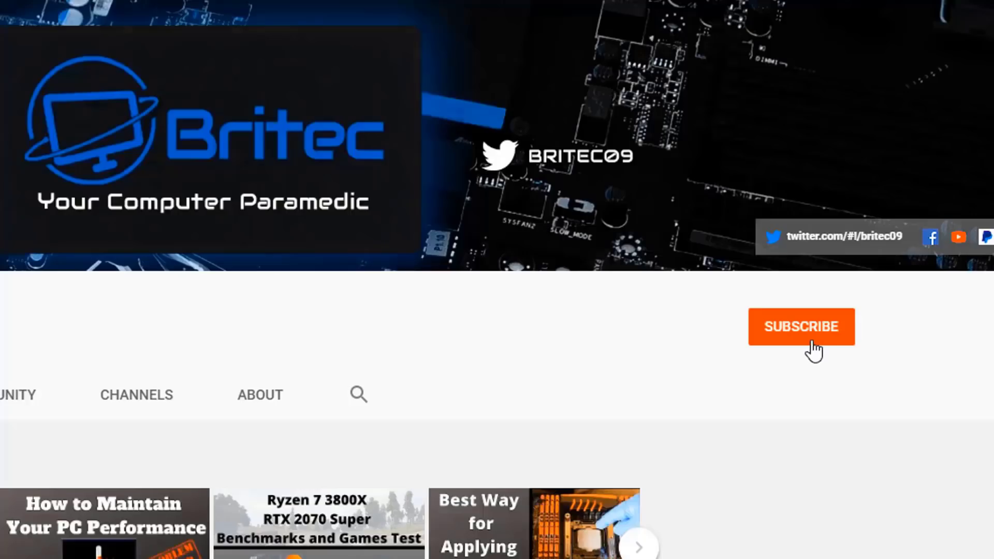
Step: On the Britec YouTube channel page, subscribe to the channel and set its notifications to All
{"action": "left_click", "coordinate": [813, 352]}
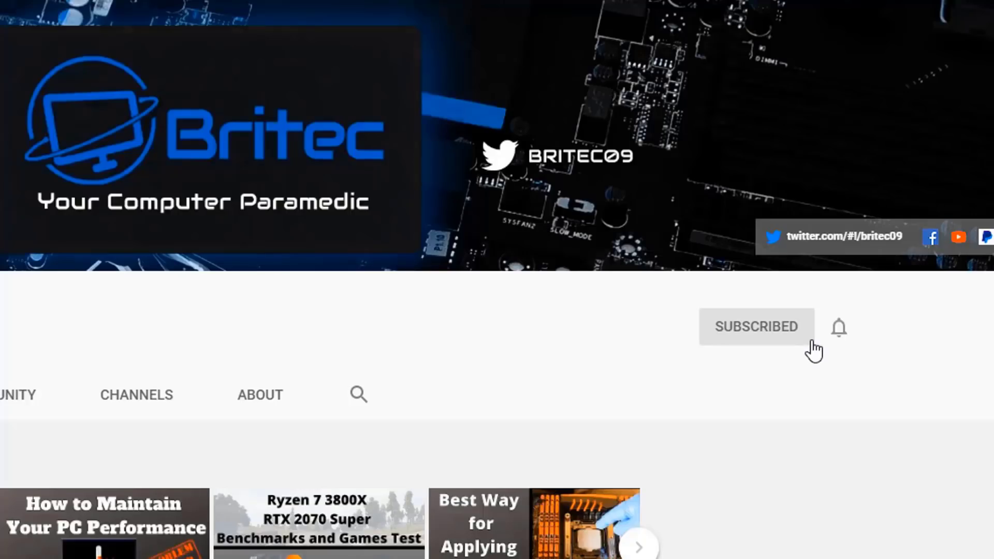
{"action": "left_click", "coordinate": [843, 339]}
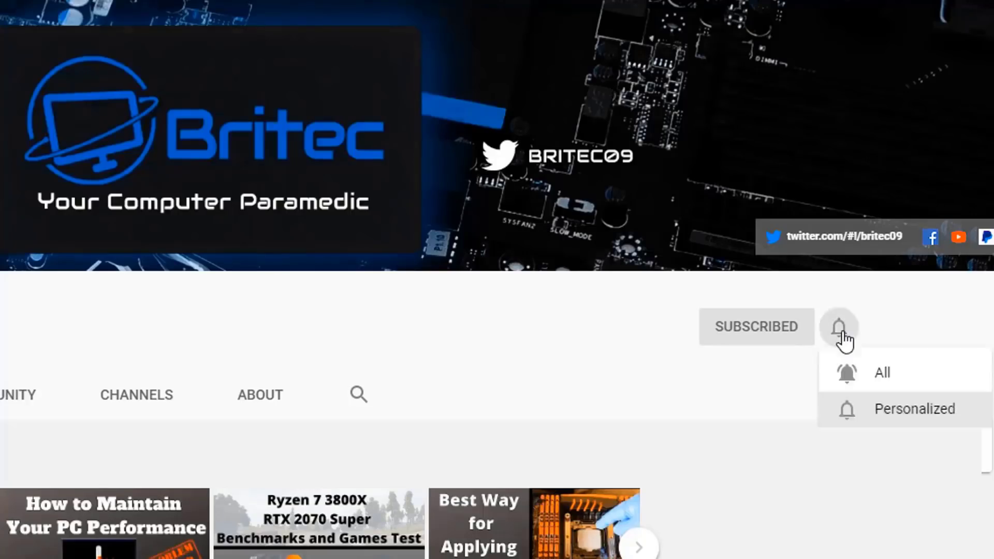
{"action": "left_click", "coordinate": [865, 380]}
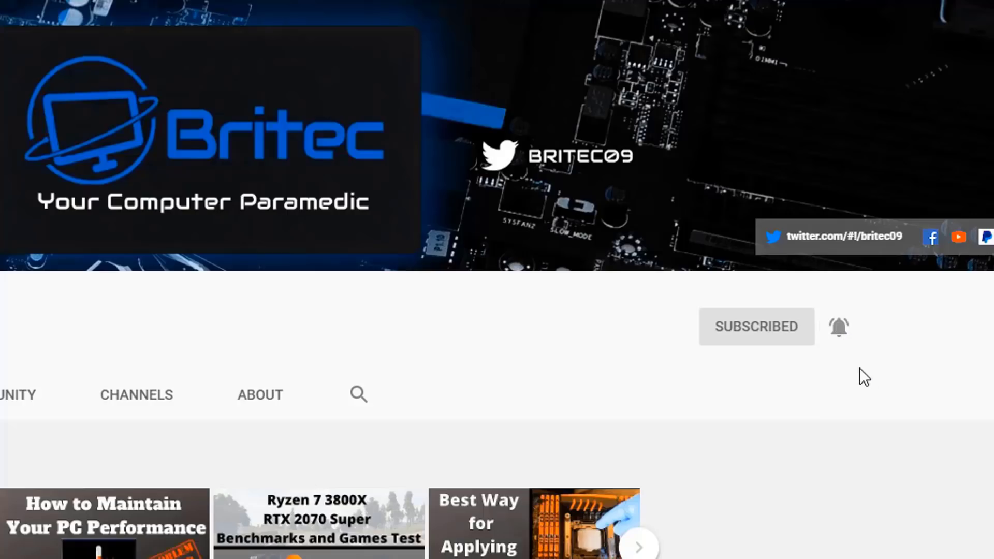